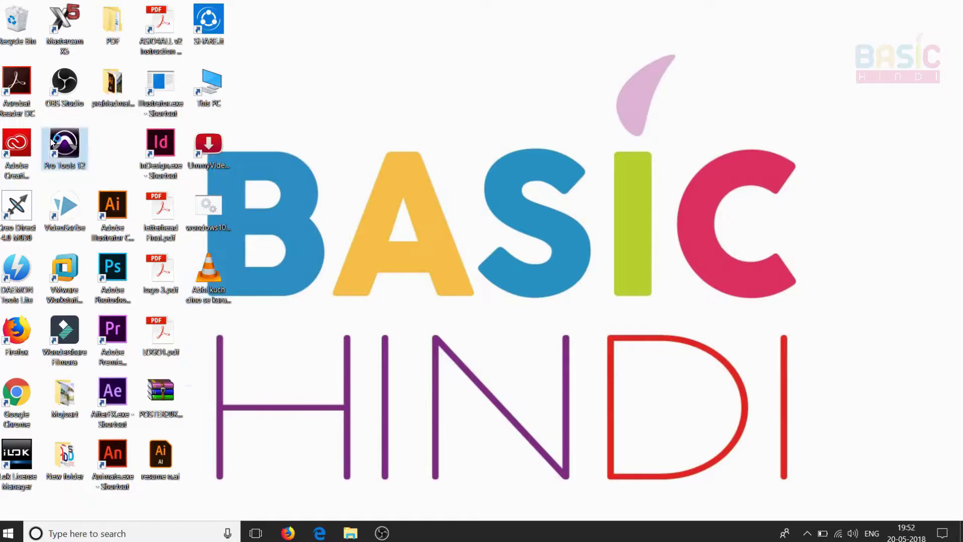
Launch Pro Tools and open the recent session "abhi kuch dino se".
double_click(52, 142)
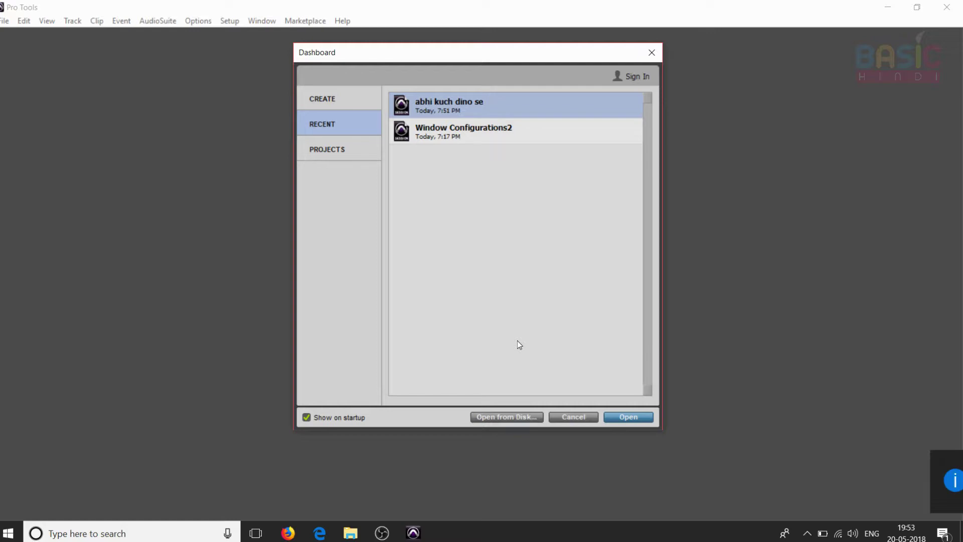
key(Return)
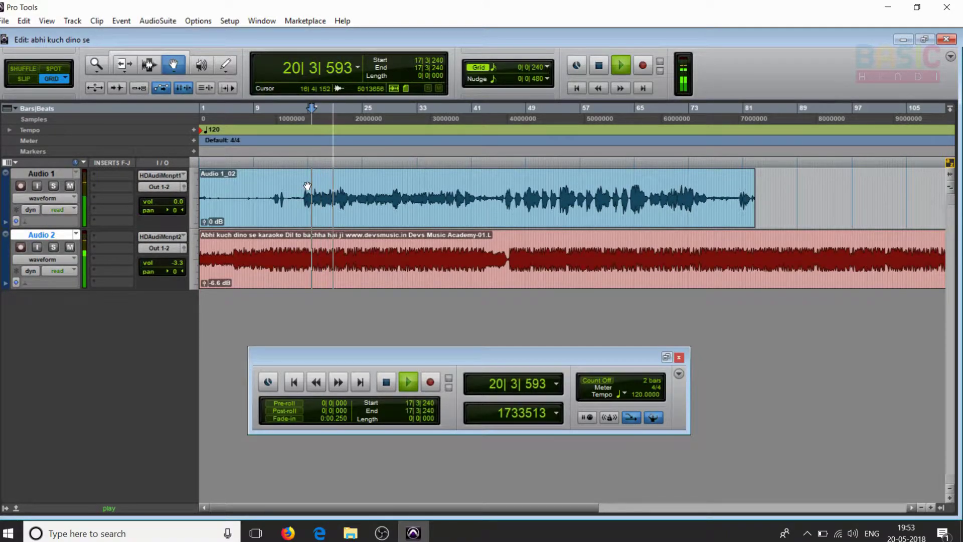
Check the OBS recording window, minimise it and stop the session's playback.
click(381, 532)
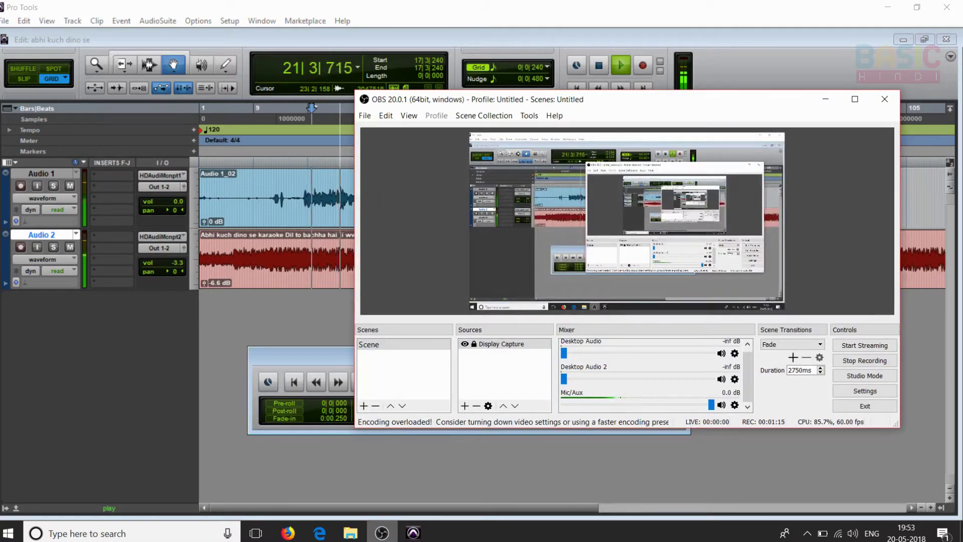
click(825, 99)
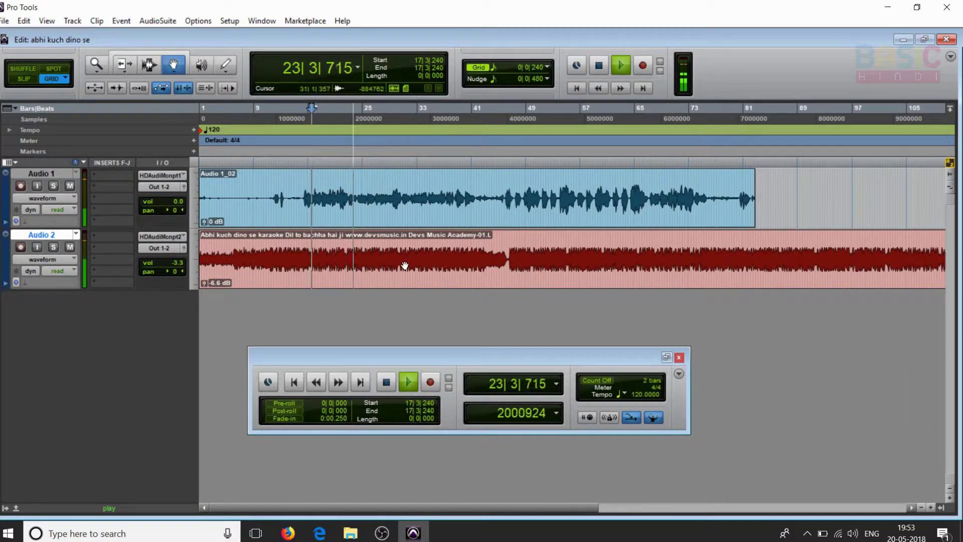
key(space)
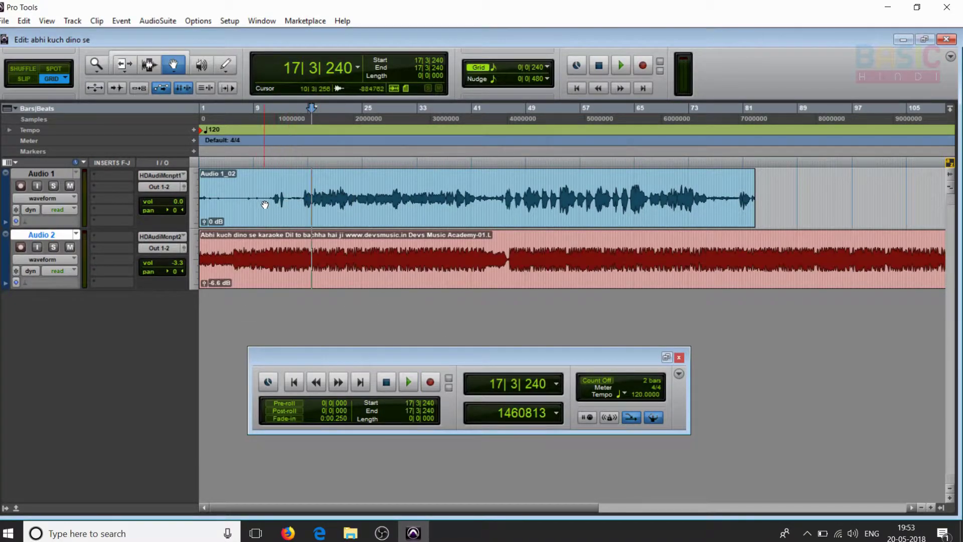
Trim the Audio 1 vocal clip with the Trim tool so it runs from 15|4|480 to 76|1|480.
click(693, 184)
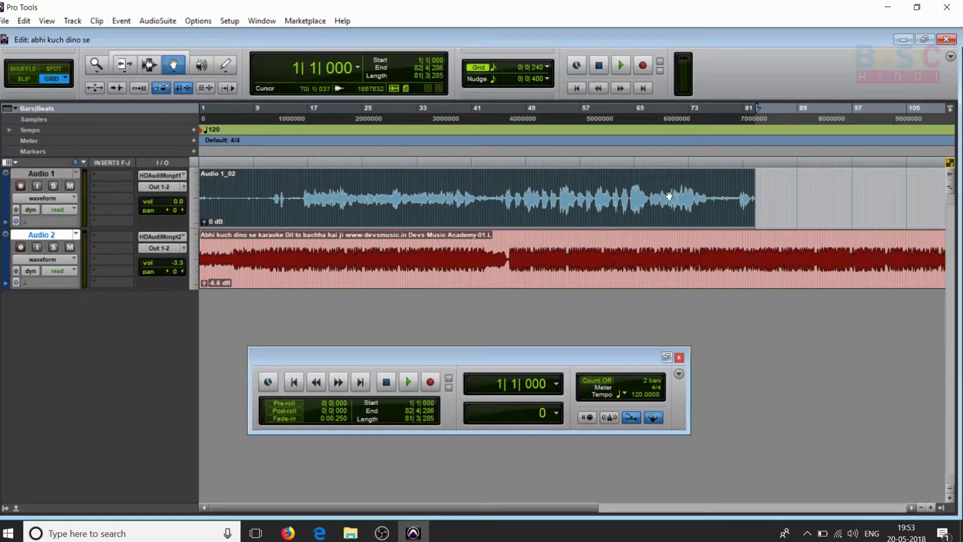
click(794, 185)
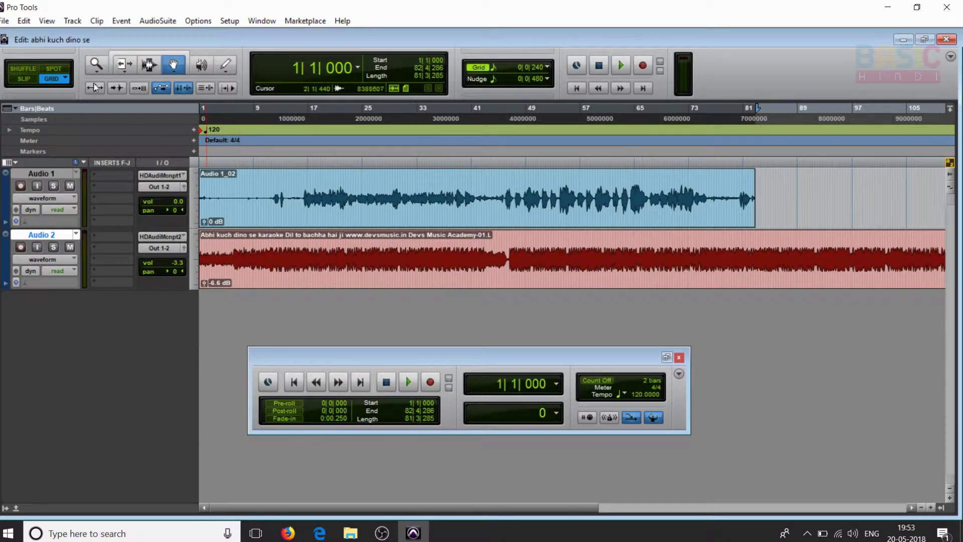
click(122, 65)
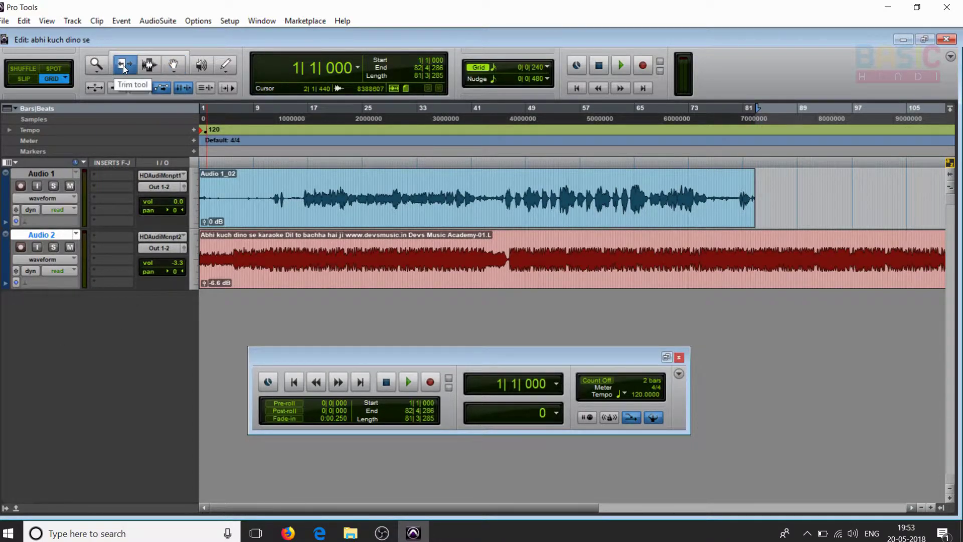
drag(751, 198, 709, 213)
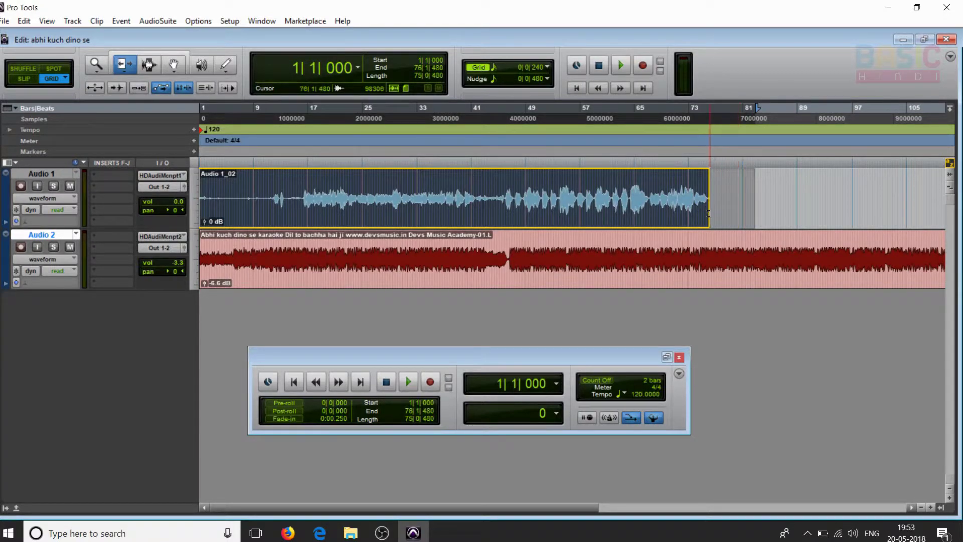
drag(200, 208, 301, 220)
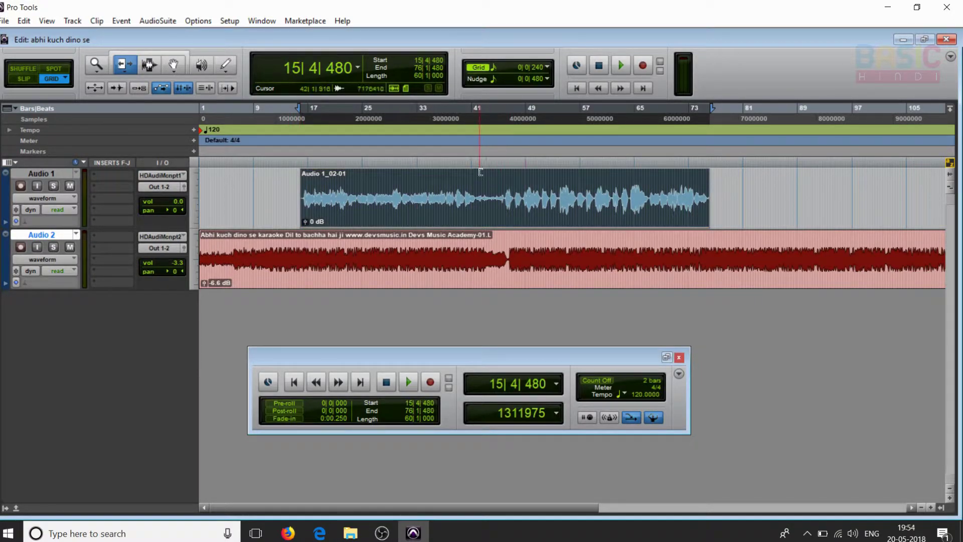
Play the session briefly from 42|2|000, at the quiet passage in the Audio 1 vocal clip.
click(481, 196)
key(space)
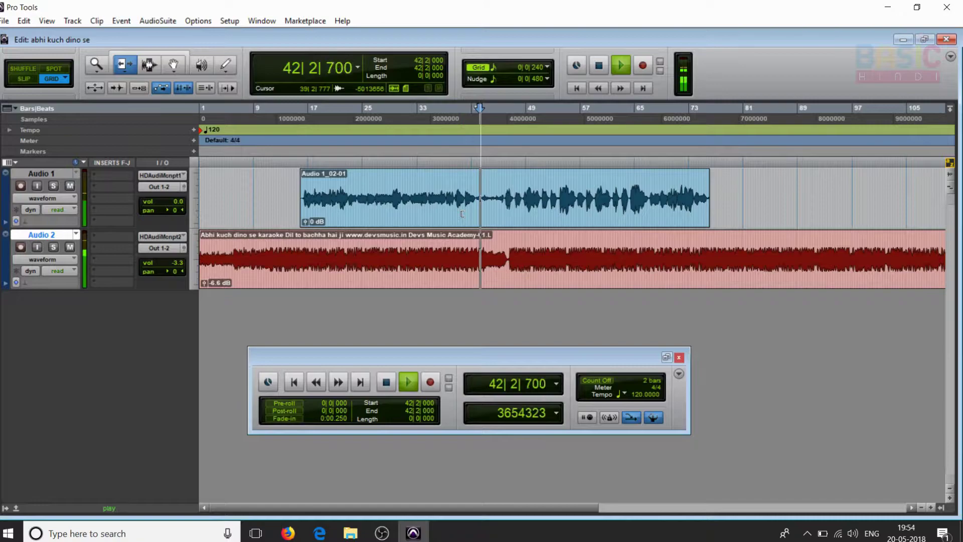
key(space)
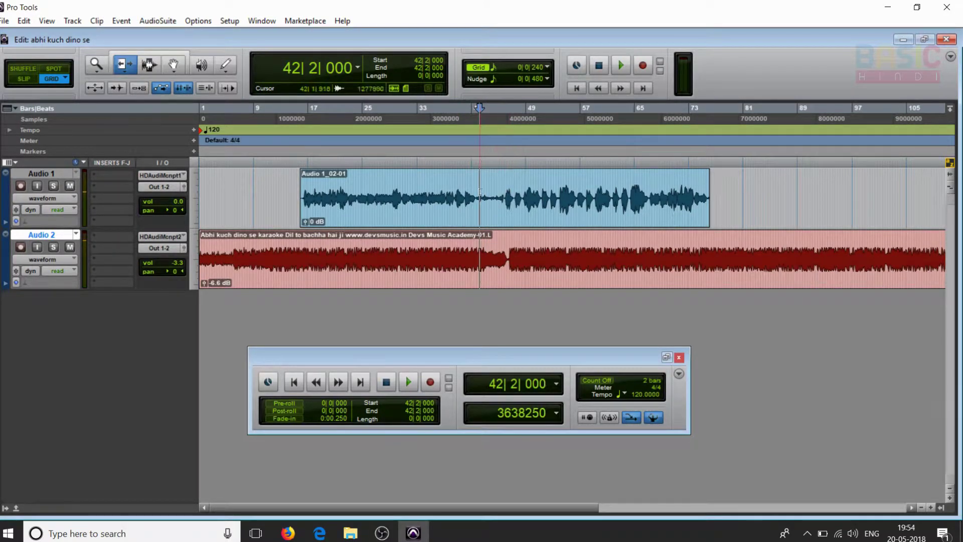
click(487, 171)
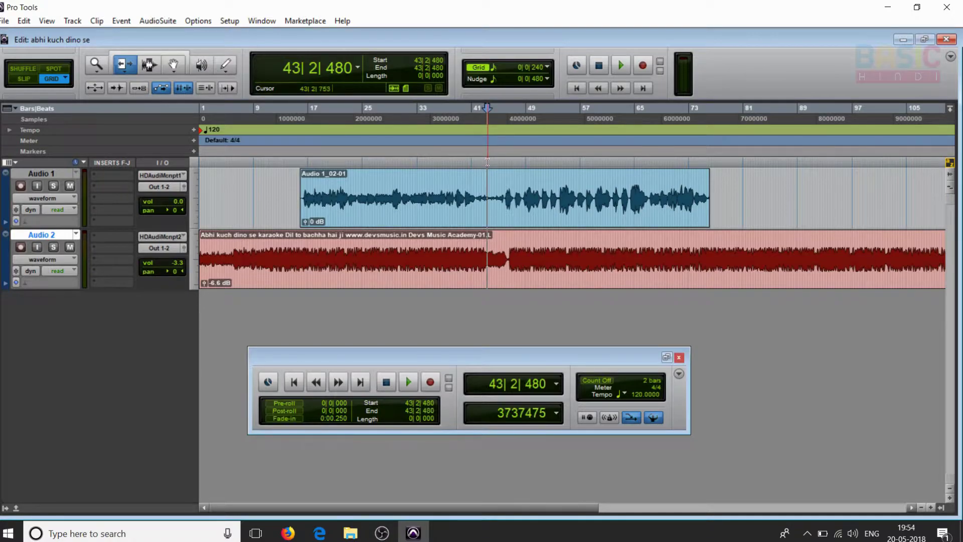
click(500, 195)
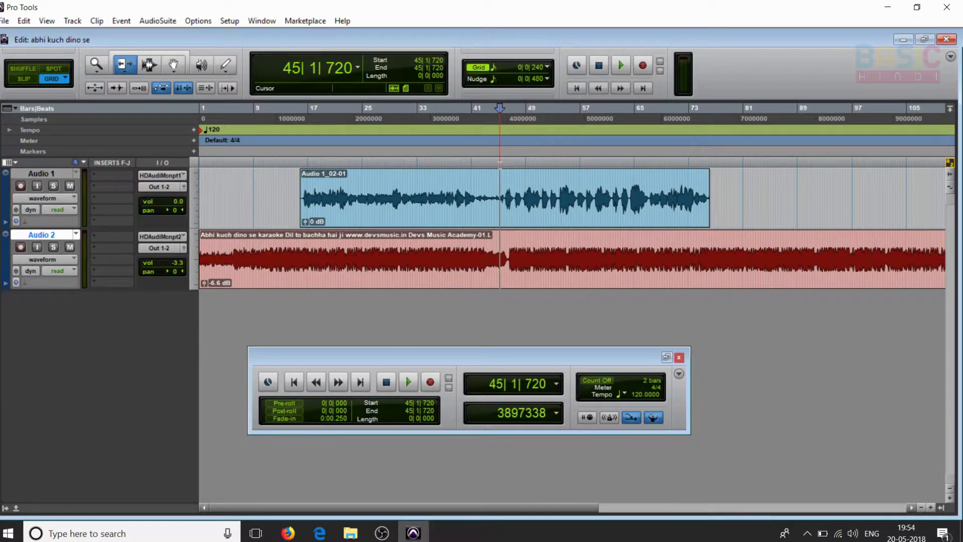
click(499, 194)
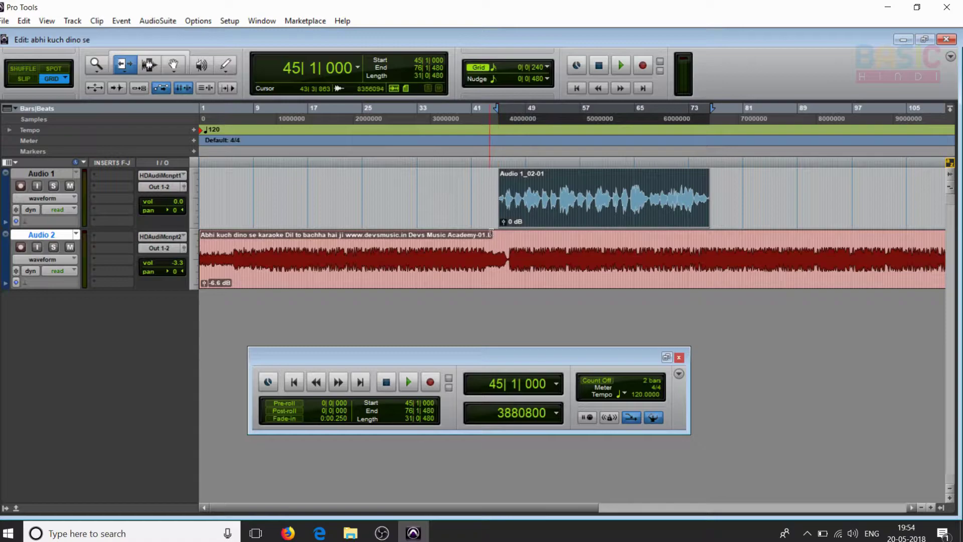
key(ctrl+z)
Separate the clips on Audio 1 and Audio 2 at 44|2|720, within the vocal's quiet passage.
click(494, 167)
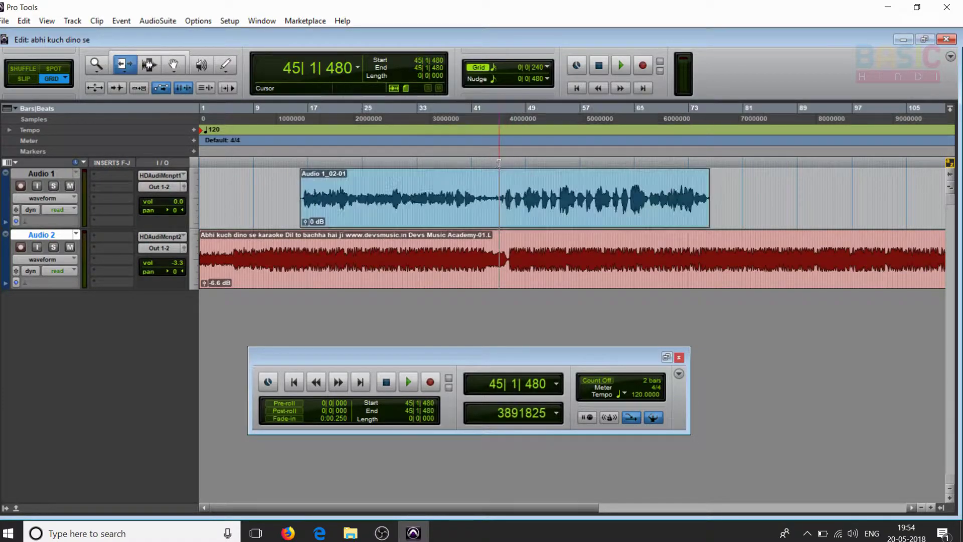
click(498, 177)
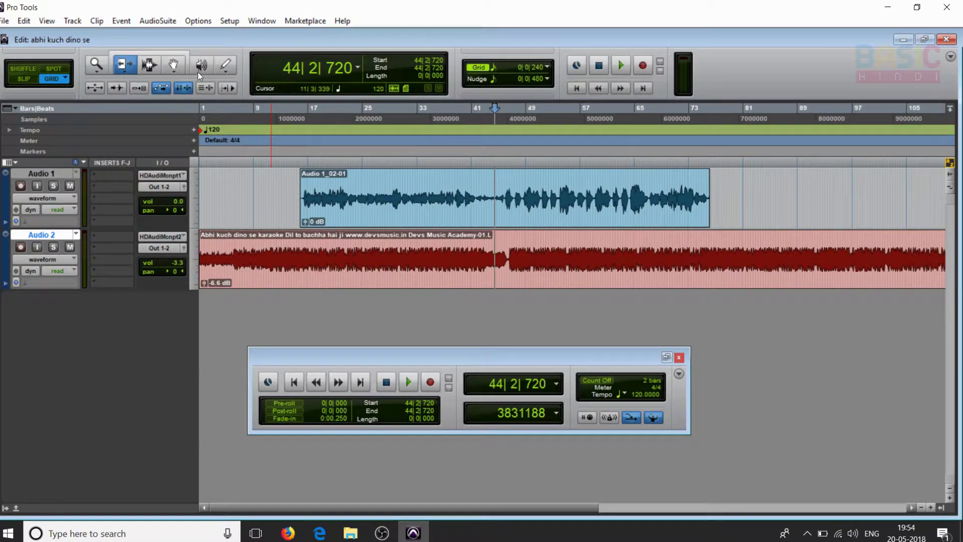
right_click(497, 193)
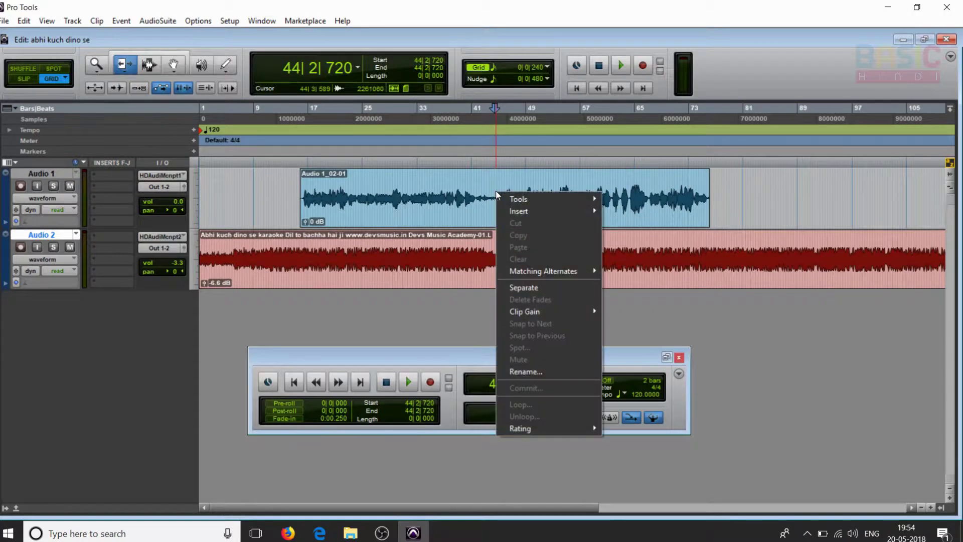
click(549, 288)
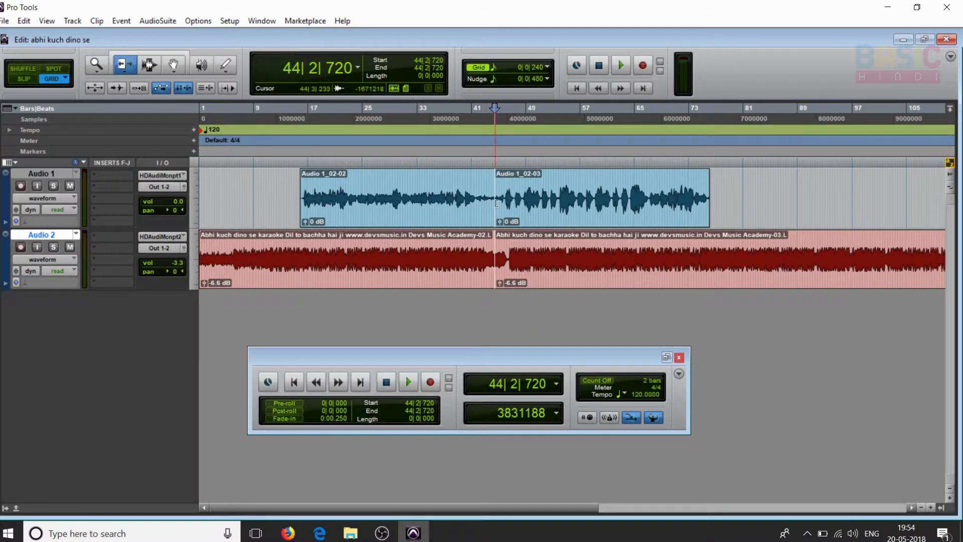
Trim the second vocal clip's start to 45|4|480 and the first vocal clip's end to 42|1|240.
drag(494, 204, 504, 207)
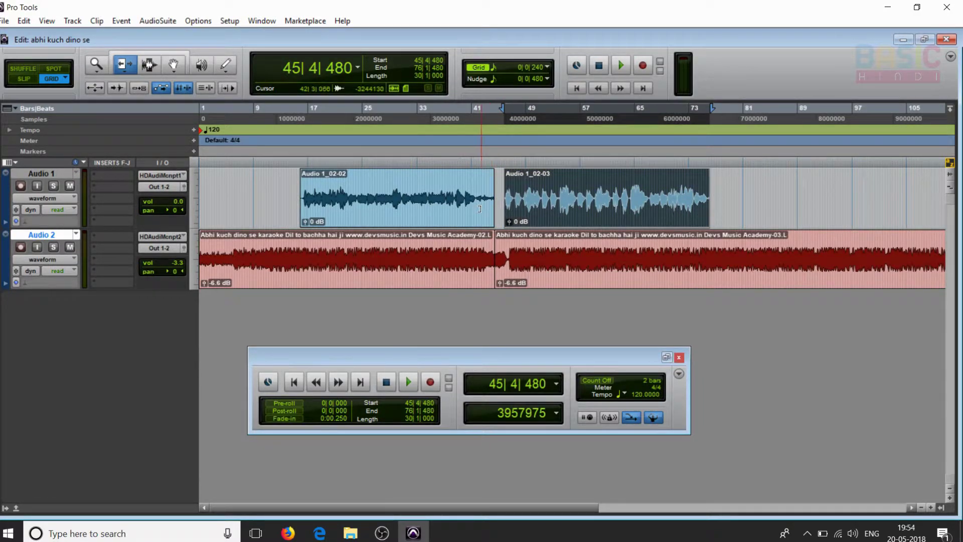
drag(492, 208, 477, 213)
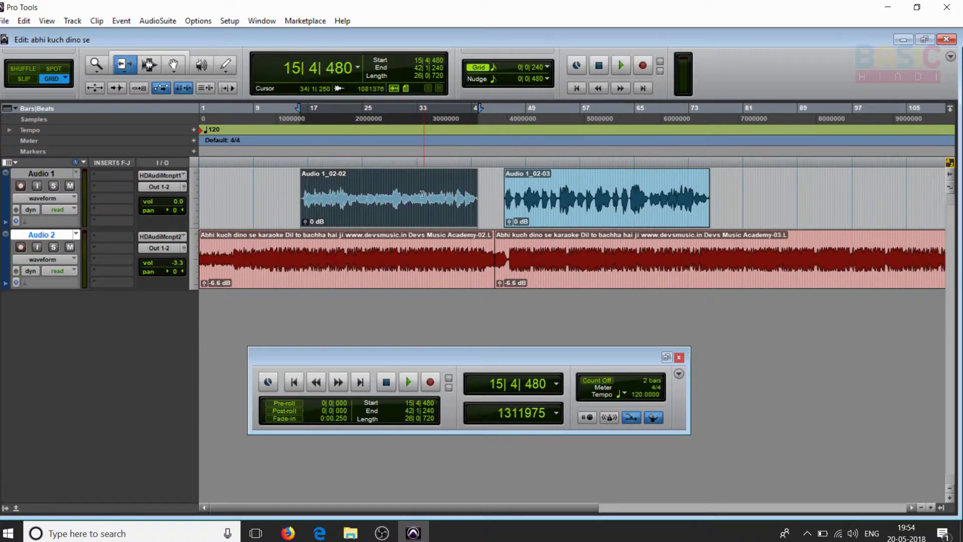
Inspect the gap between the two vocal clips up close, and play the session from 12|3|000.
click(931, 507)
click(931, 508)
click(735, 504)
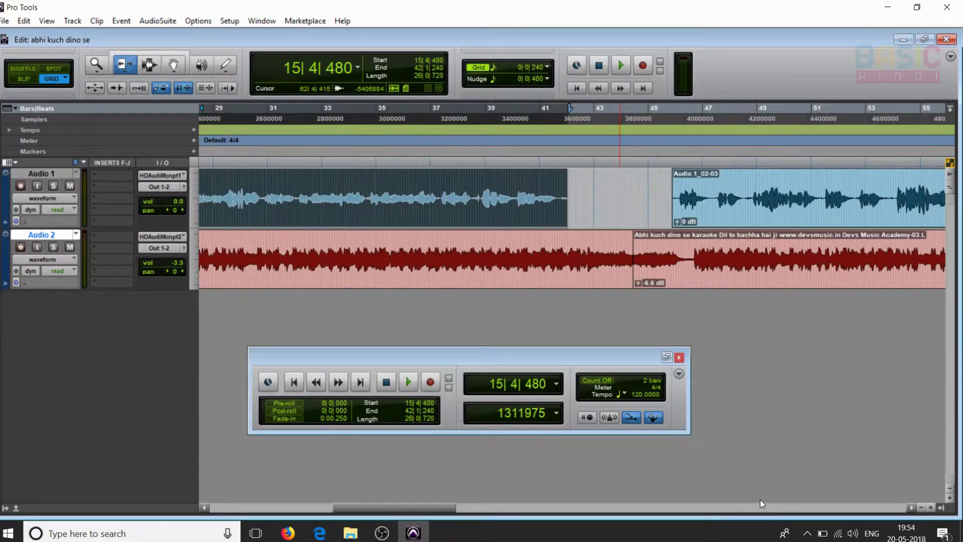
click(922, 508)
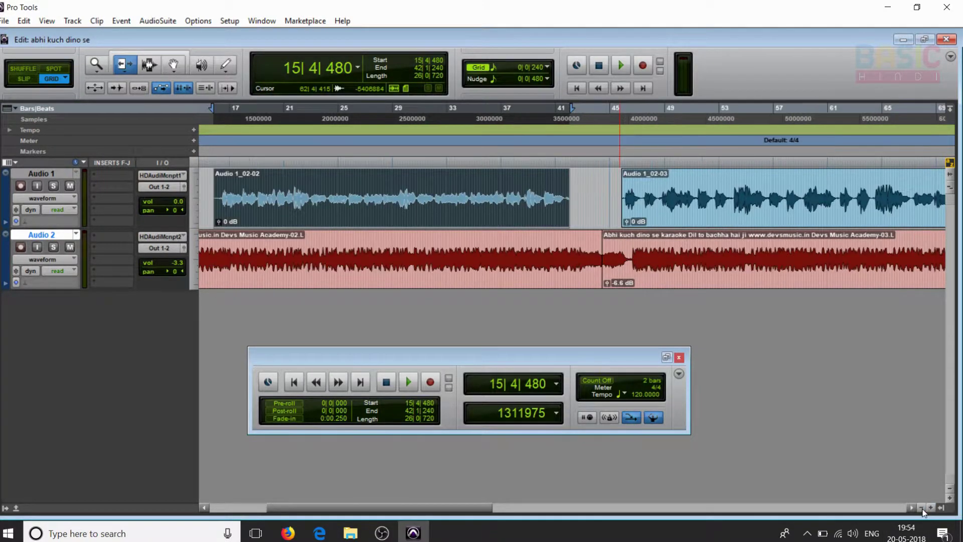
click(922, 508)
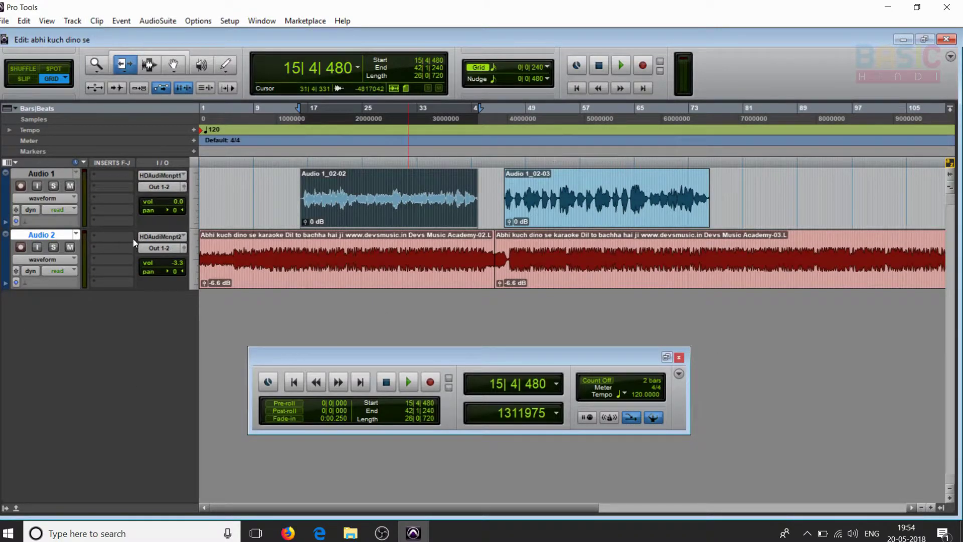
click(279, 171)
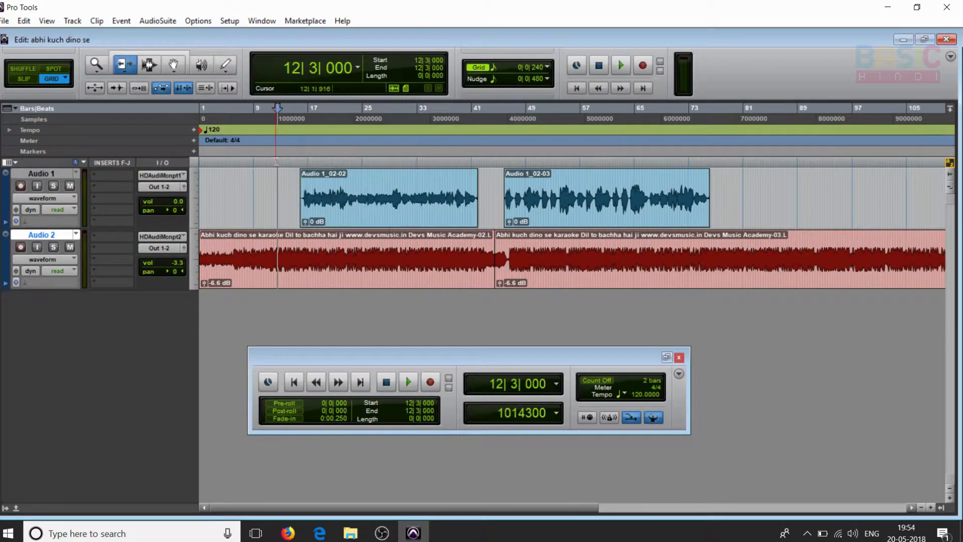
key(space)
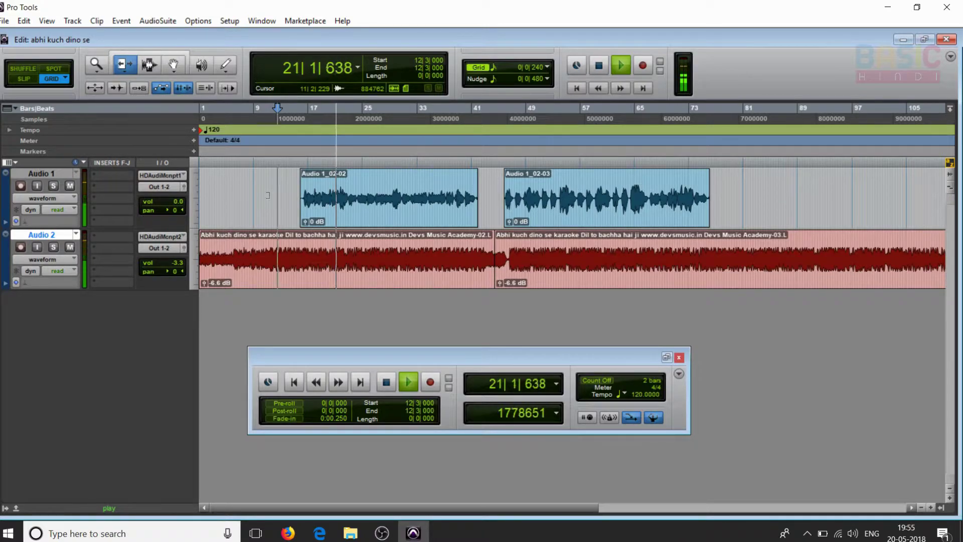
key(space)
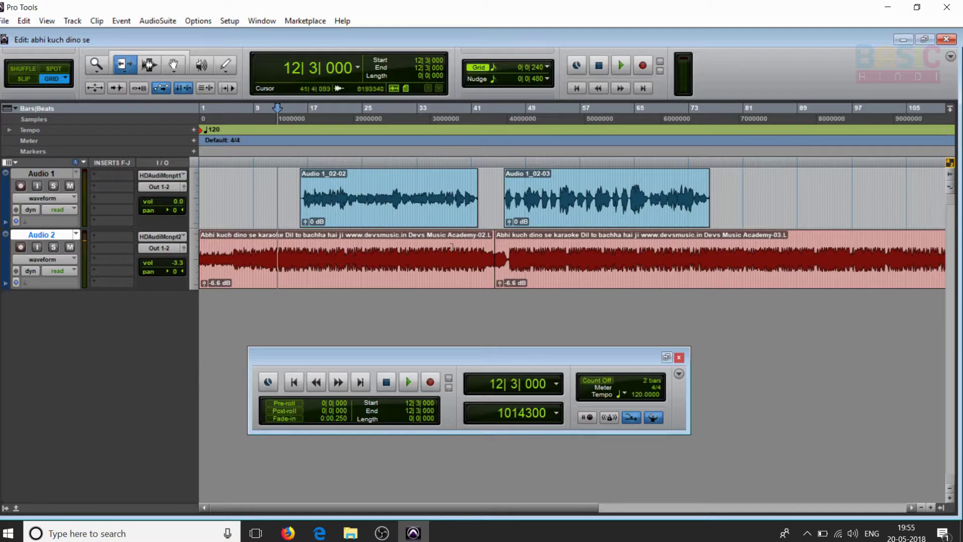
Insert the Channel Strip (mono) dynamics plug-in in the first visible insert slot of Audio 1.
click(128, 176)
mouse_move(145, 200)
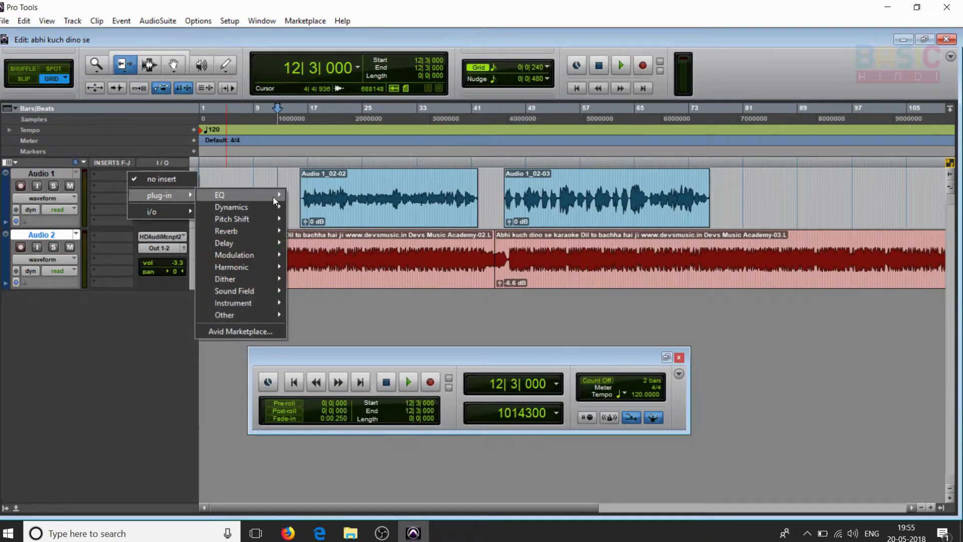
click(111, 152)
click(112, 174)
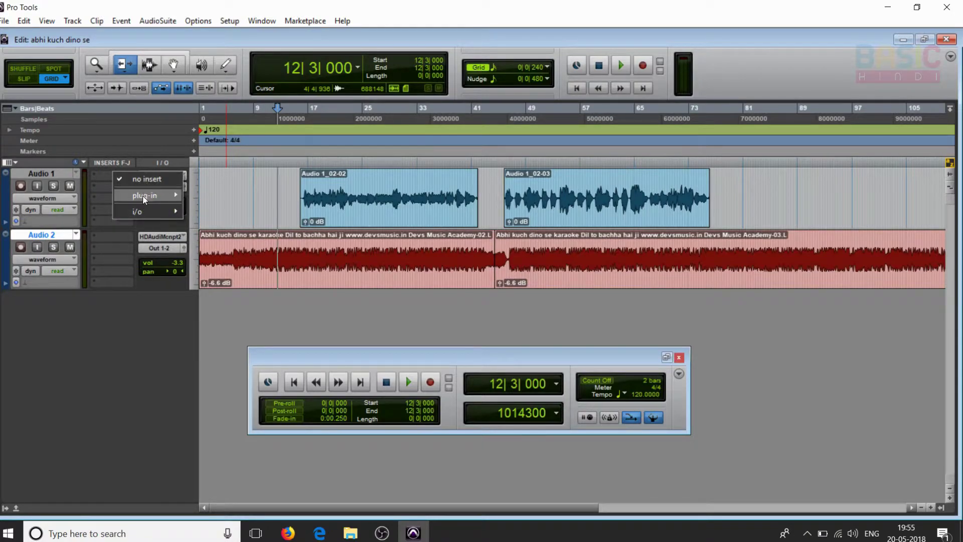
mouse_move(143, 198)
mouse_move(235, 255)
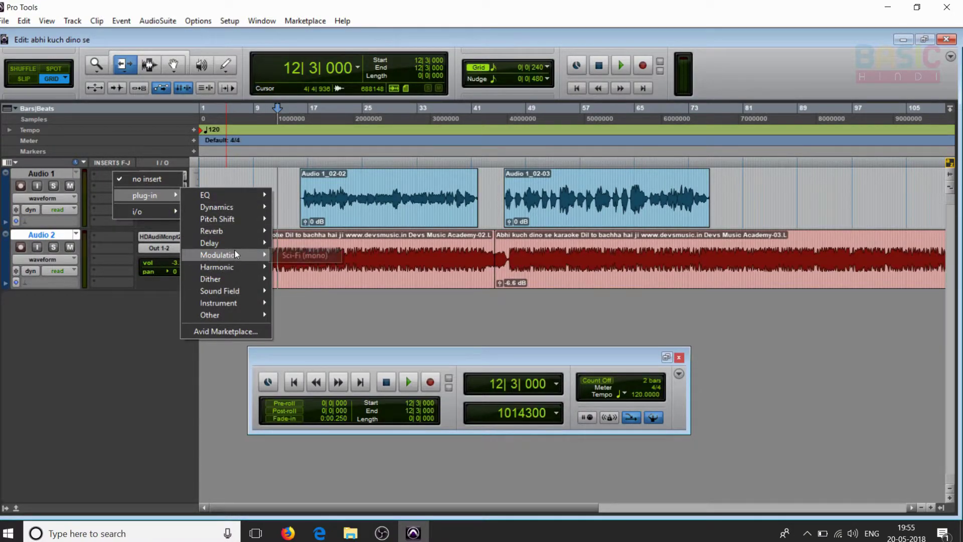
mouse_move(245, 212)
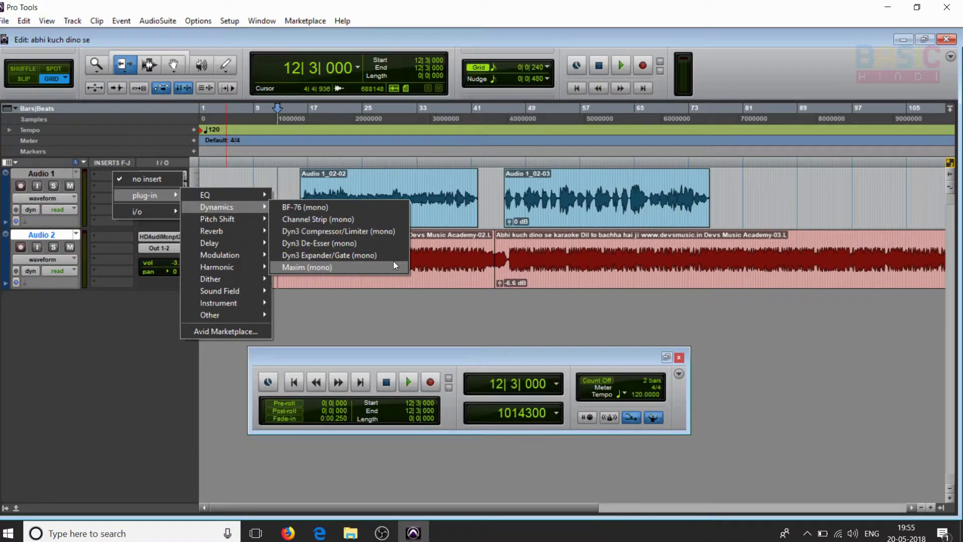
click(381, 224)
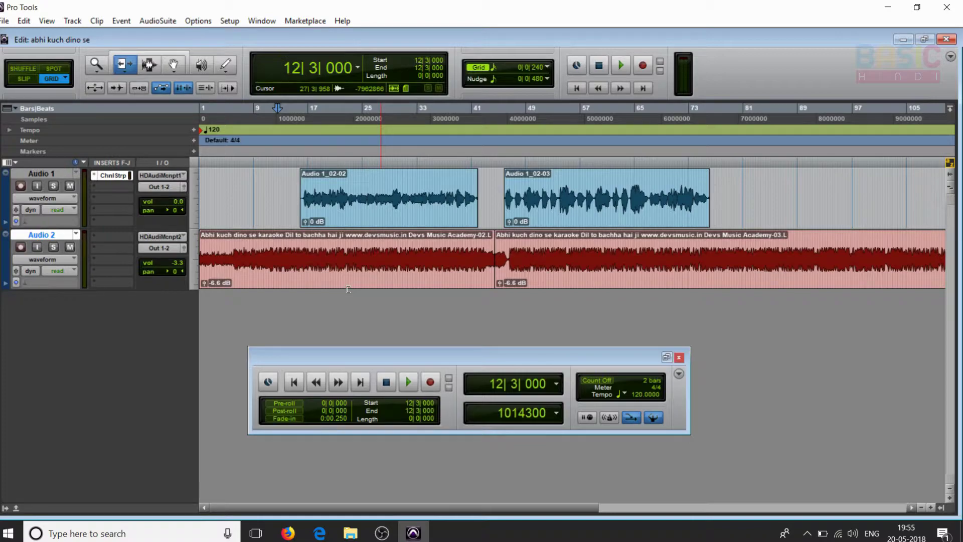
Set the compressor ratio in Audio 1's Channel Strip to 4.3:1 and start playback to audition it.
click(100, 175)
drag(309, 153, 519, 42)
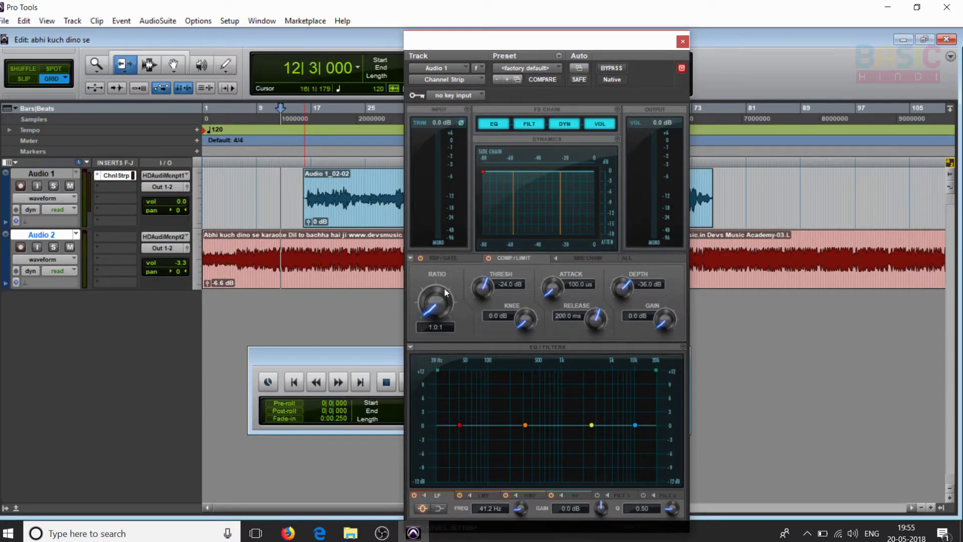
drag(422, 314, 424, 294)
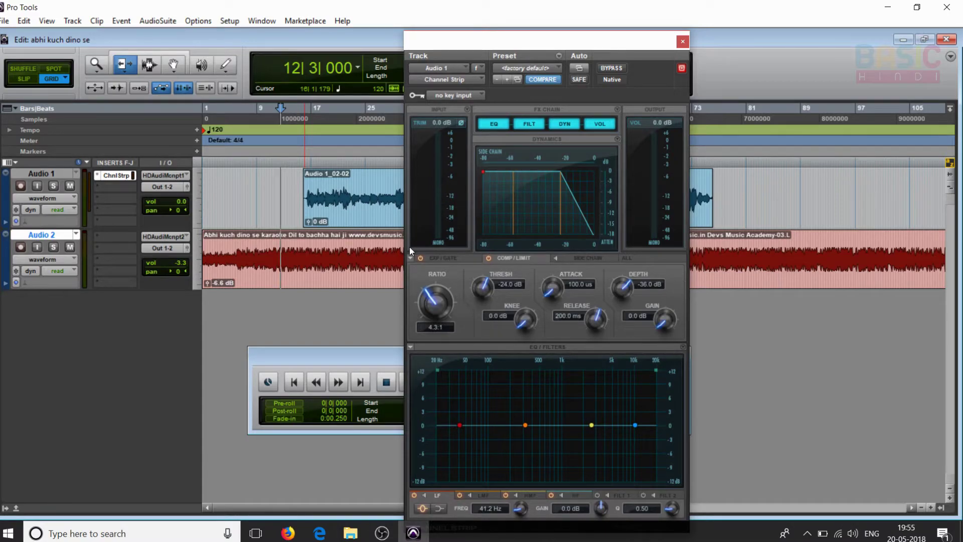
key(space)
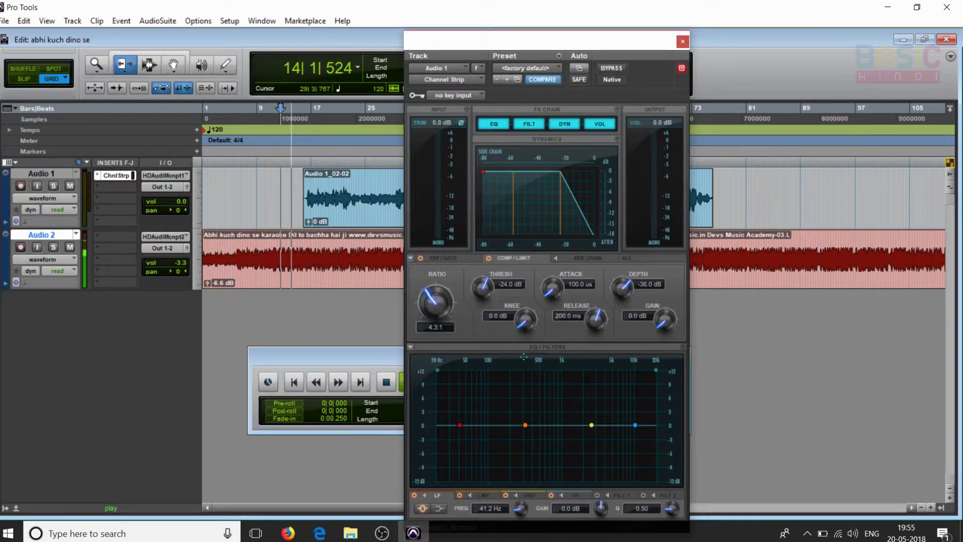
Set the compressor knee to 0.4 dB and boost the Channel Strip's low, low-mid and high EQ bands, the high band by about 7.4 dB at 11.6 kHz.
drag(522, 327, 516, 351)
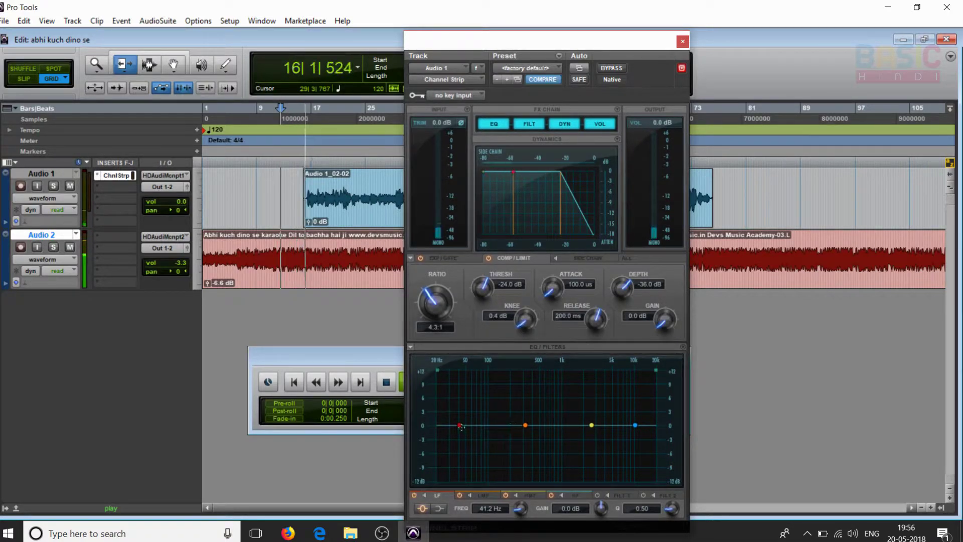
drag(460, 425, 464, 411)
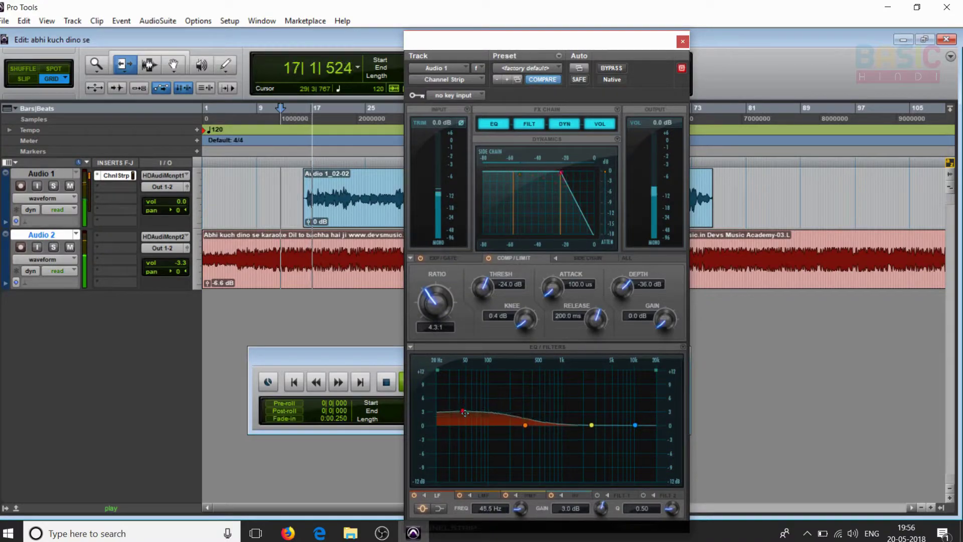
mouse_move(525, 424)
mouse_down()
mouse_move(532, 388)
mouse_move(535, 413)
mouse_up()
drag(635, 424, 635, 388)
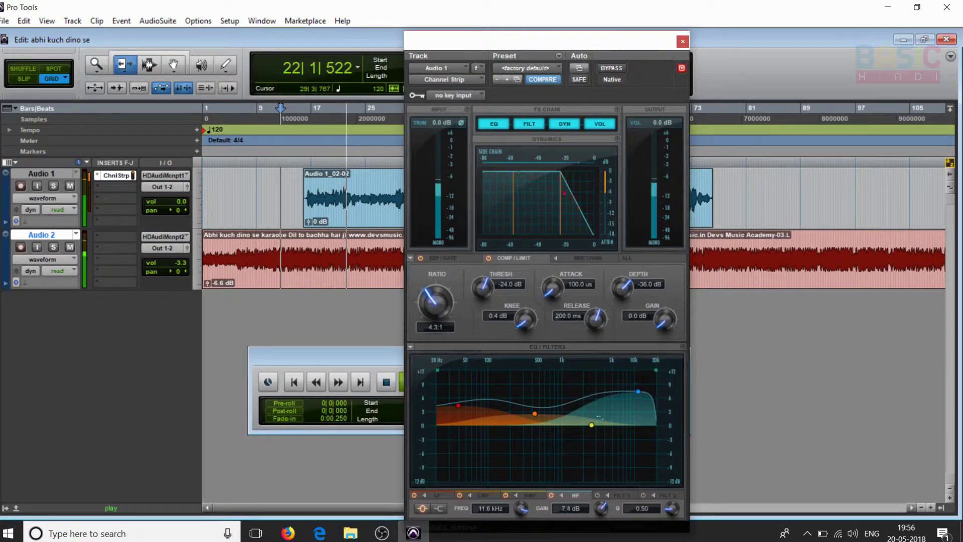
Boost the high-mid EQ band by about 4 dB and adjust the low band to about 4 dB near 32 Hz.
click(593, 423)
drag(592, 424, 535, 412)
click(533, 411)
mouse_move(458, 404)
mouse_down()
mouse_move(457, 415)
mouse_move(453, 409)
mouse_up()
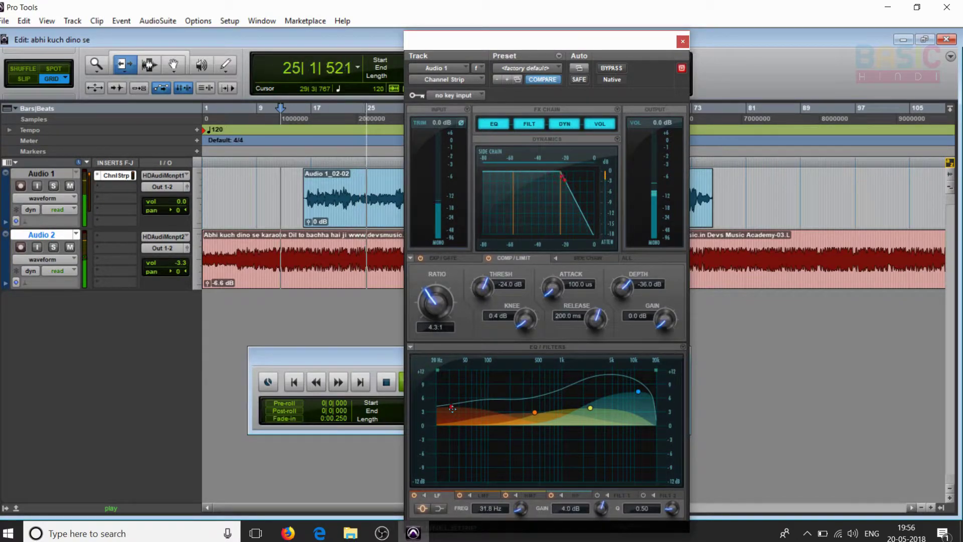
Set the high EQ band to 6.0 dB at 11.4 kHz and the low band to 6.6 dB at 34.4 Hz, closing the plug-in and stopping playback.
click(639, 391)
mouse_move(638, 390)
mouse_down()
mouse_move(589, 408)
mouse_move(580, 401)
mouse_move(592, 409)
mouse_move(638, 397)
mouse_up()
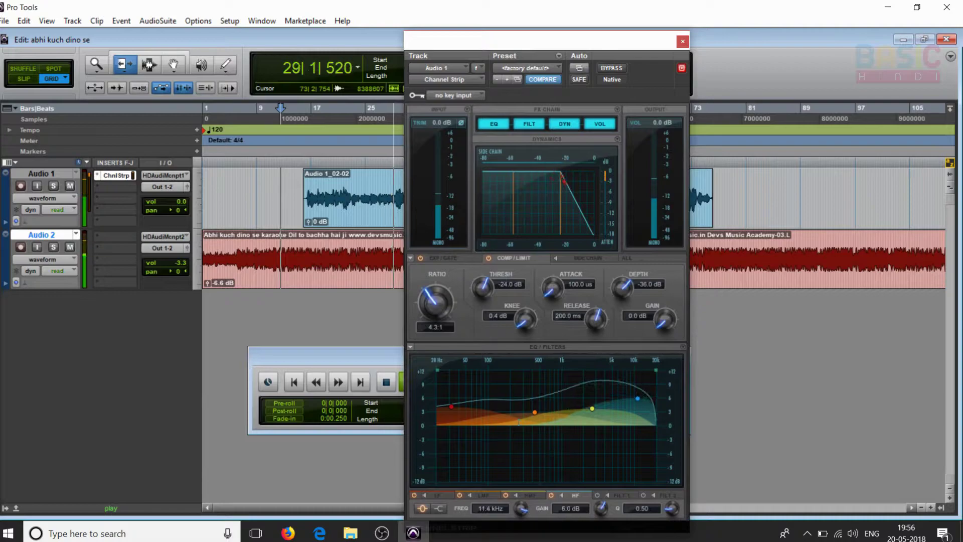
drag(452, 406, 454, 400)
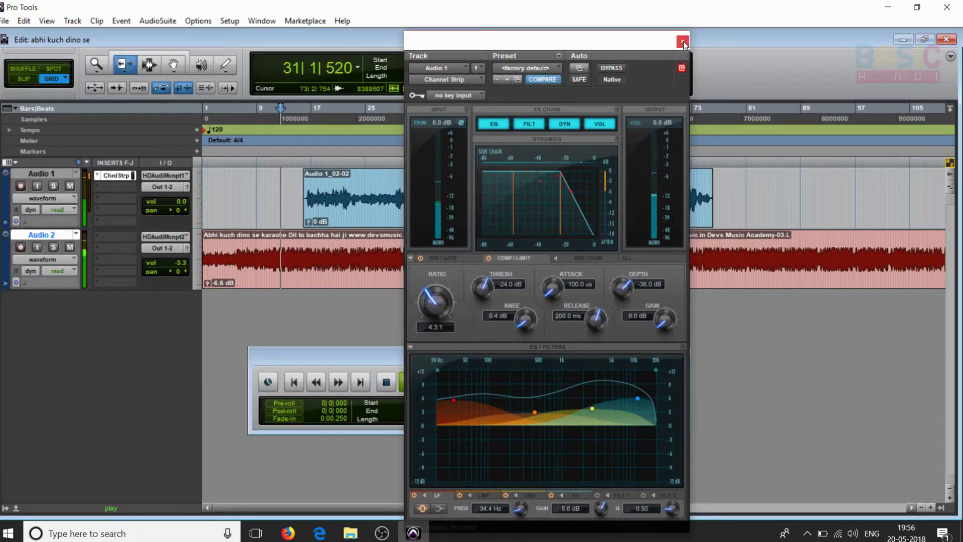
click(682, 42)
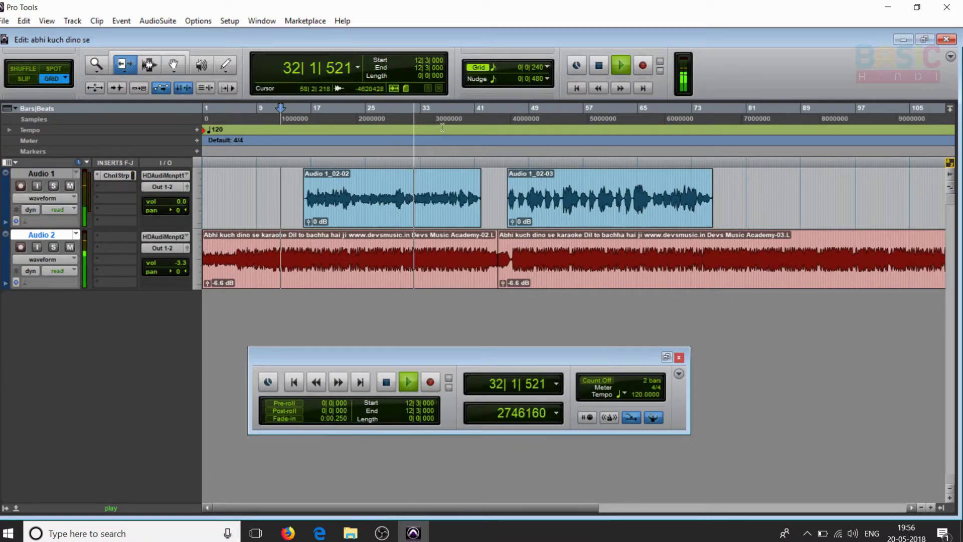
key(space)
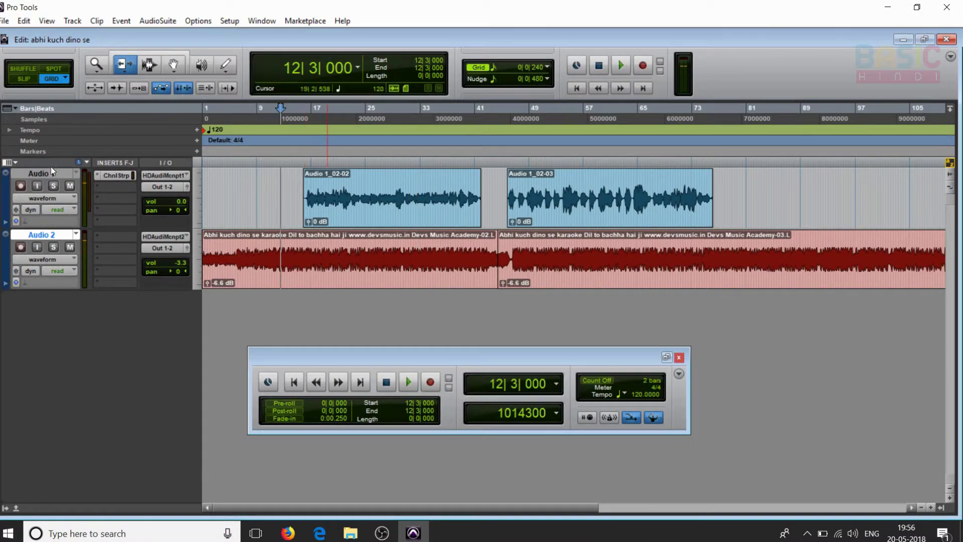
Insert the D-Verb (mono/stereo) reverb plug-in in the slot below Channel Strip on Audio 1.
click(107, 188)
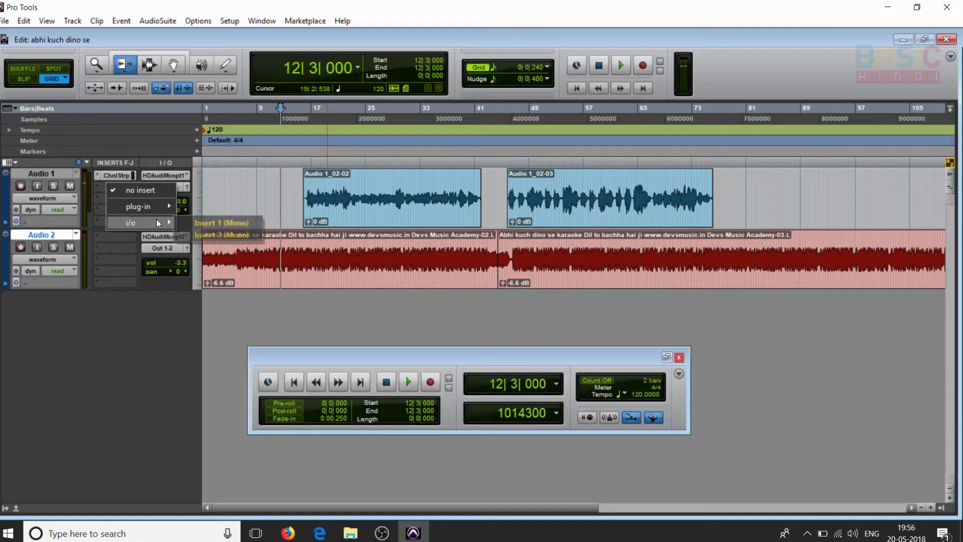
mouse_move(166, 207)
mouse_move(234, 240)
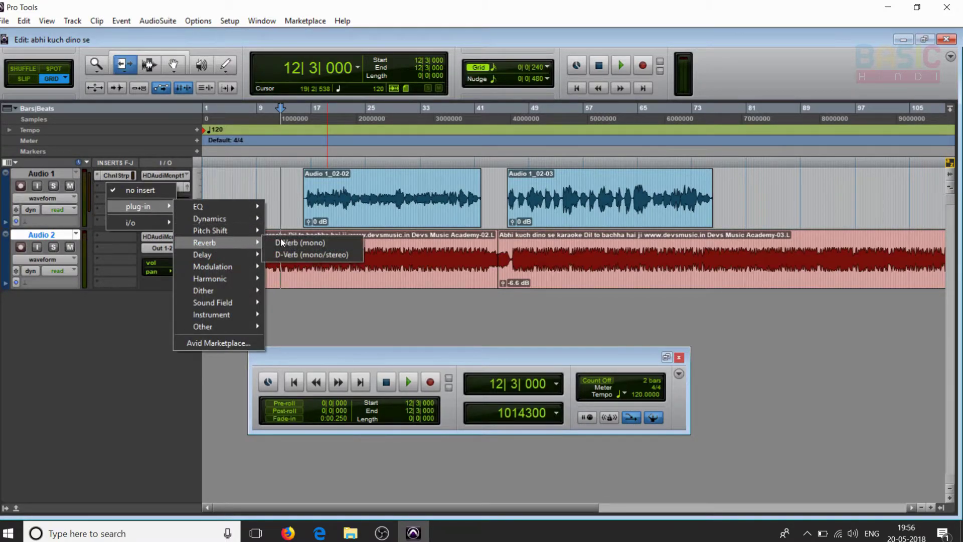
click(326, 253)
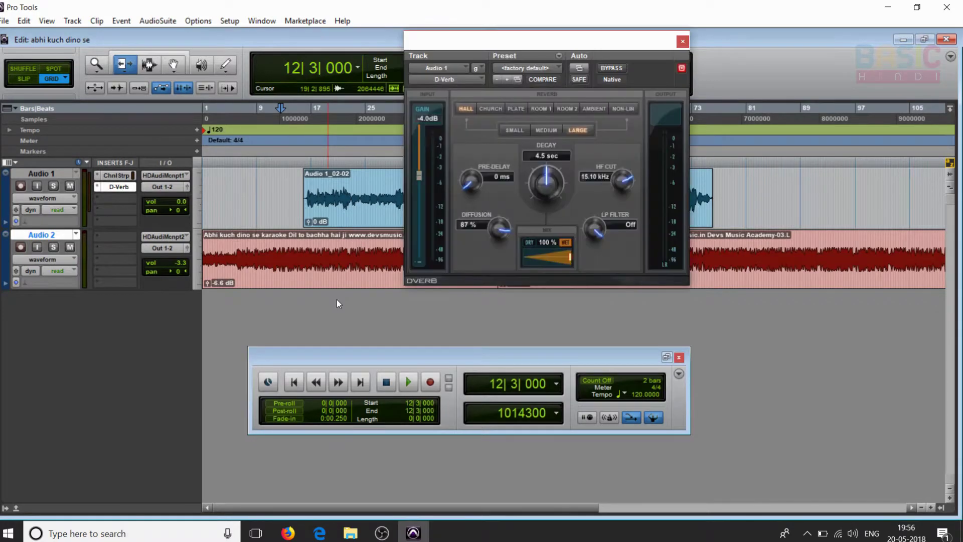
Audition the vocal while setting D-Verb's mix to 20% and input gain to -2.3 dB, ending with the plug-in closed and playback stopped.
key(space)
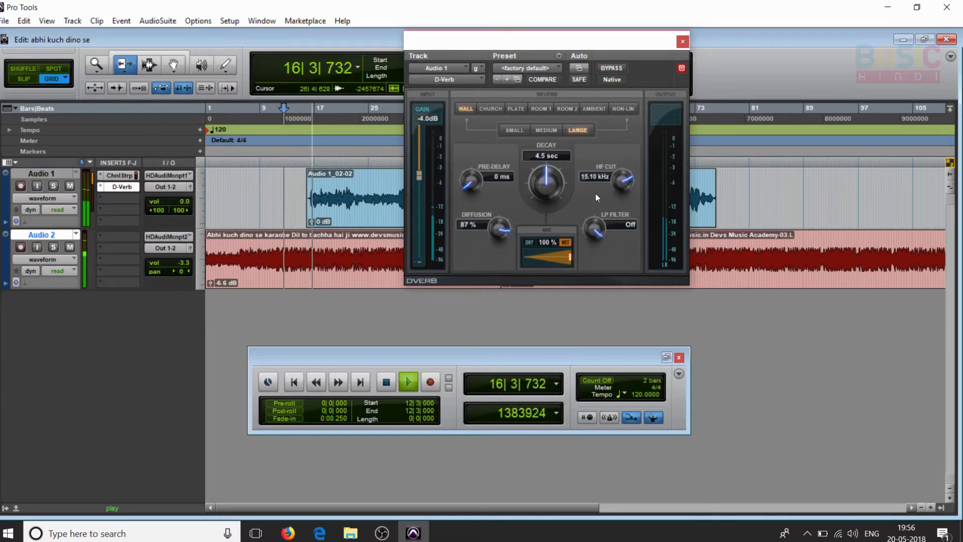
drag(567, 259, 525, 273)
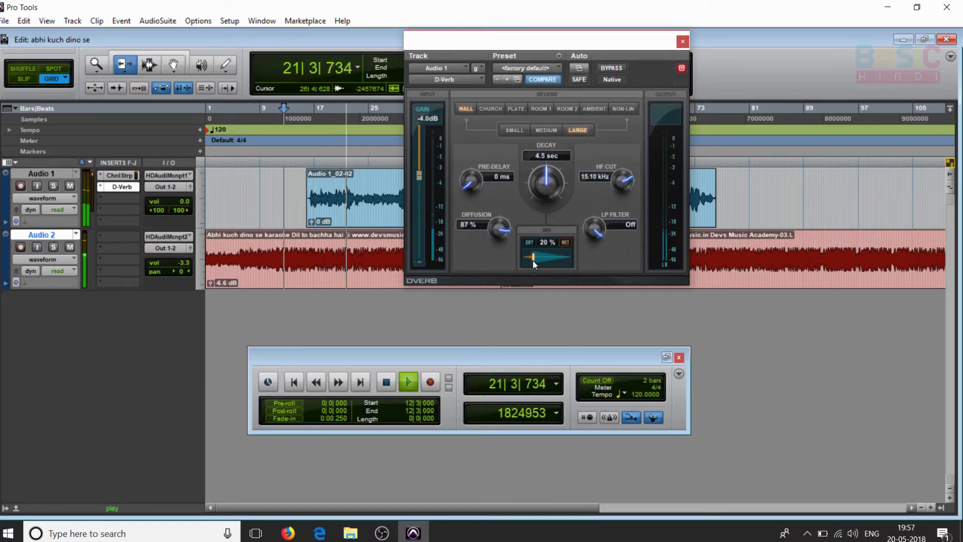
mouse_move(424, 541)
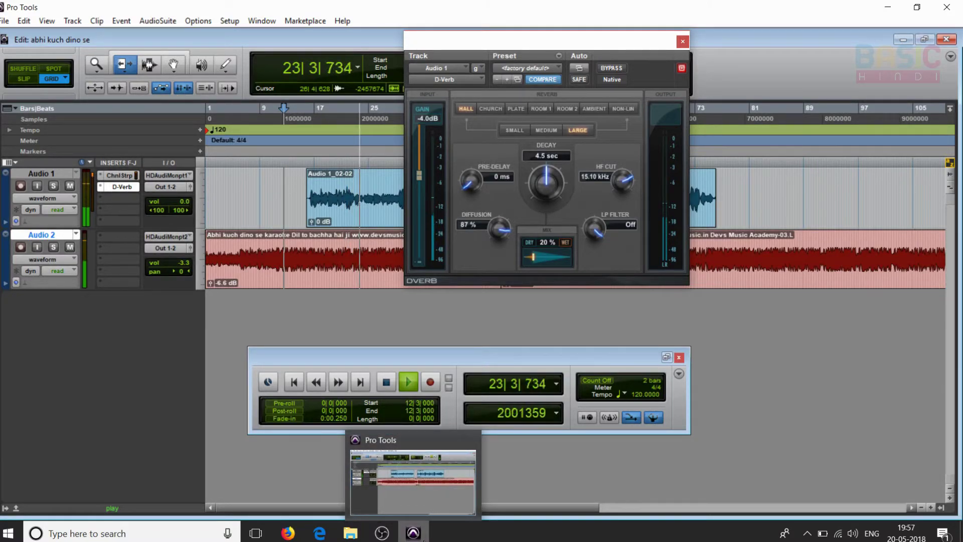
drag(419, 176, 419, 157)
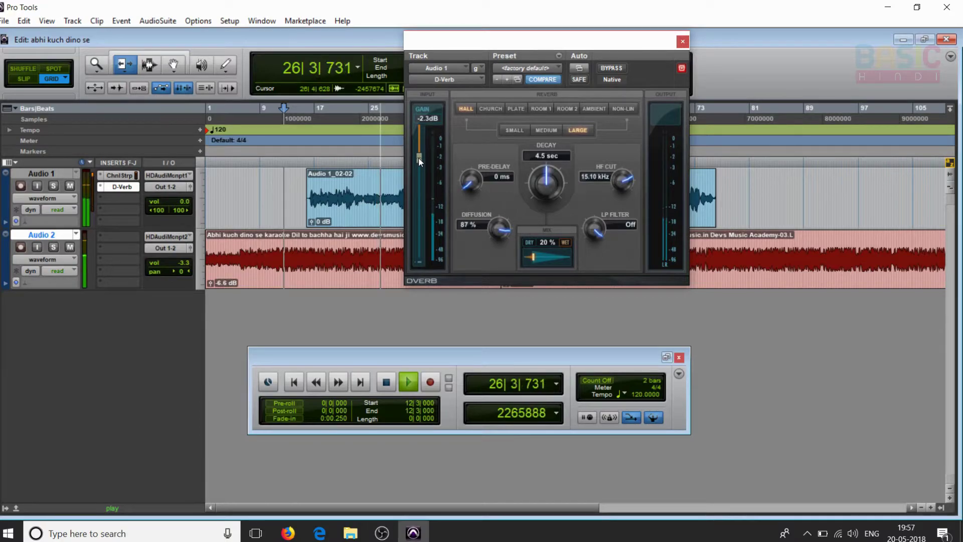
click(683, 42)
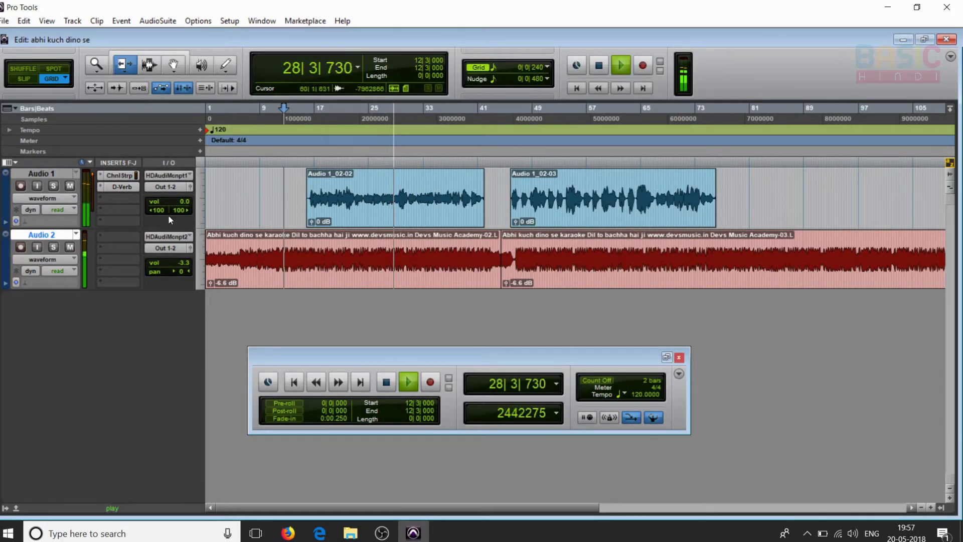
key(space)
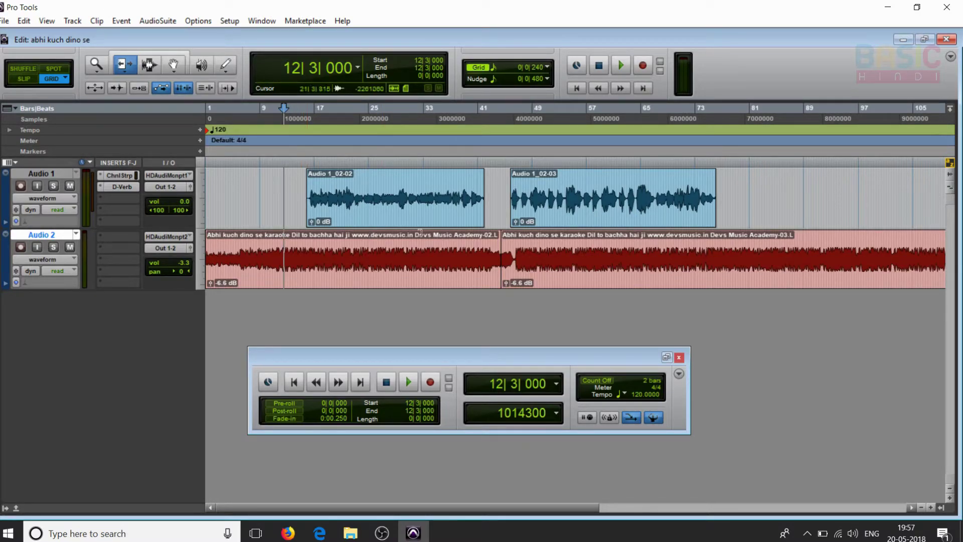
Save the current session under its existing name.
click(5, 20)
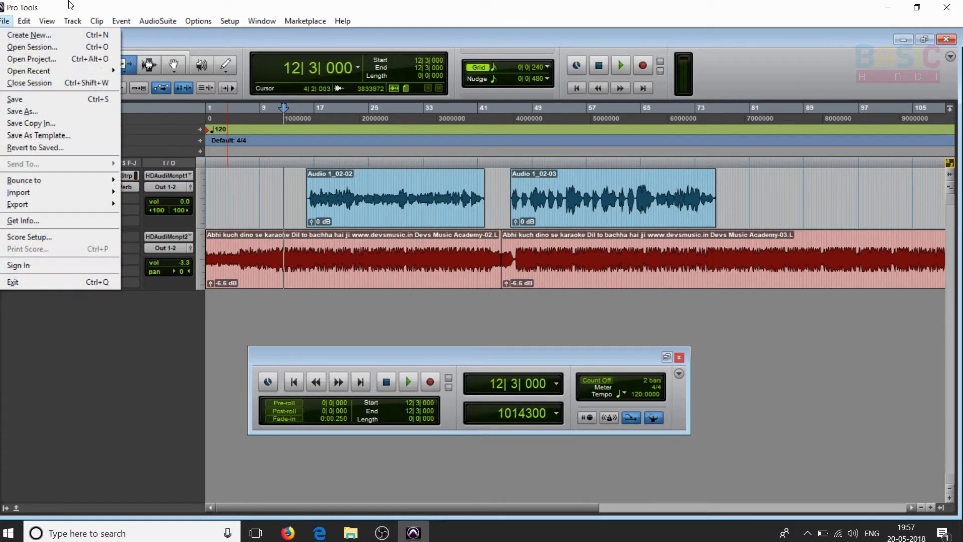
click(280, 6)
click(4, 21)
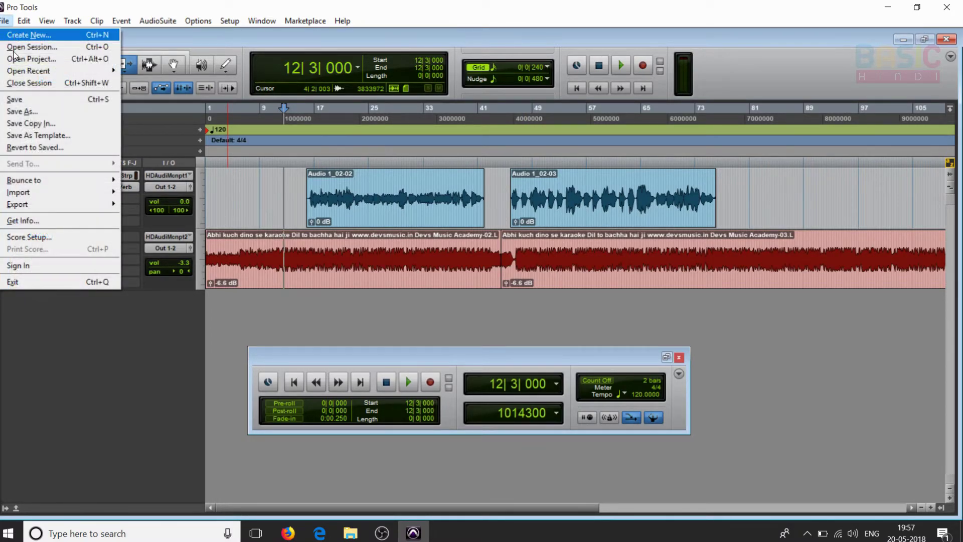
click(29, 100)
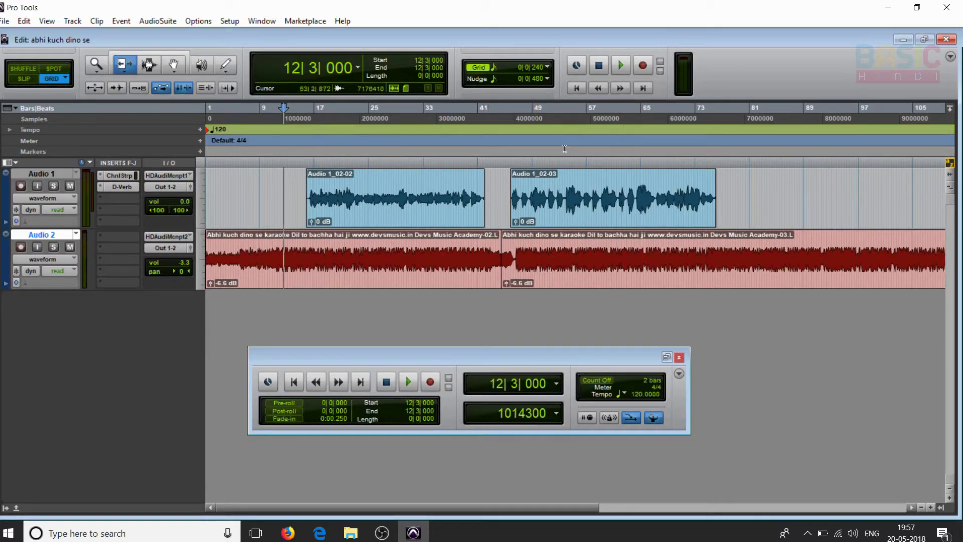
mouse_move(557, 508)
mouse_down()
mouse_move(640, 509)
mouse_move(553, 510)
mouse_up()
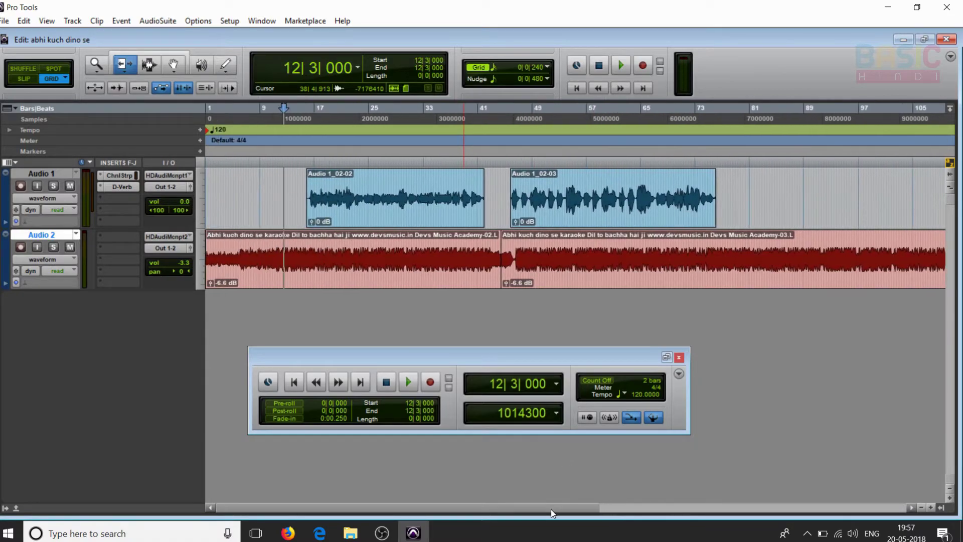
click(5, 22)
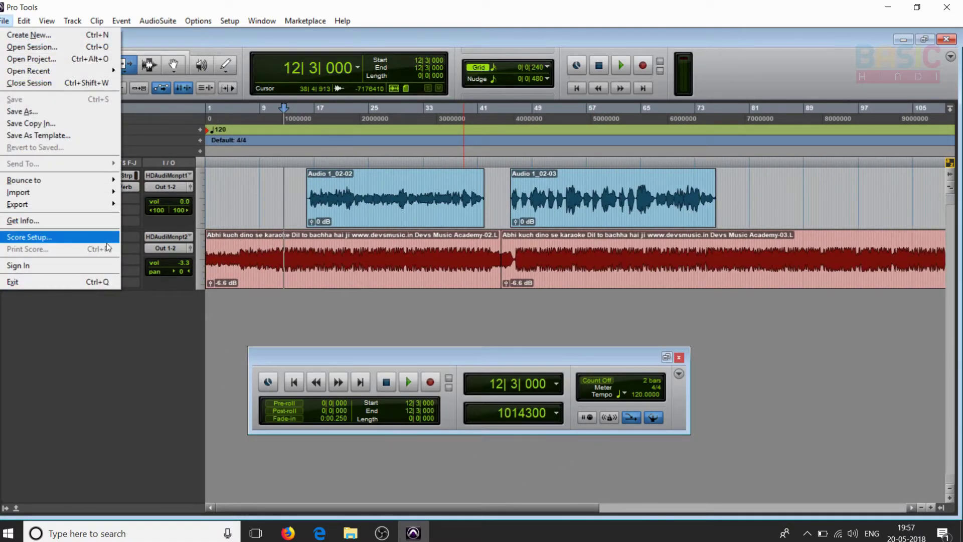
mouse_move(93, 192)
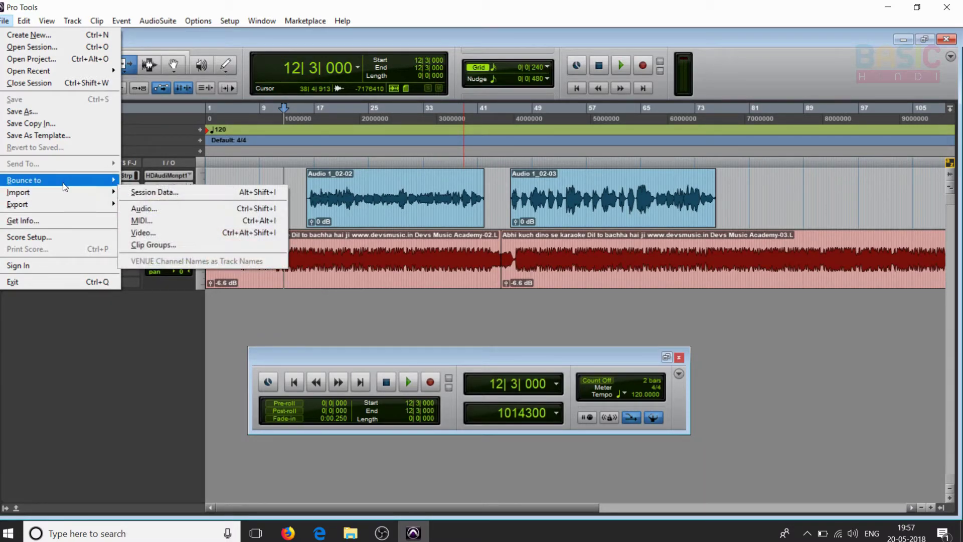
mouse_move(62, 182)
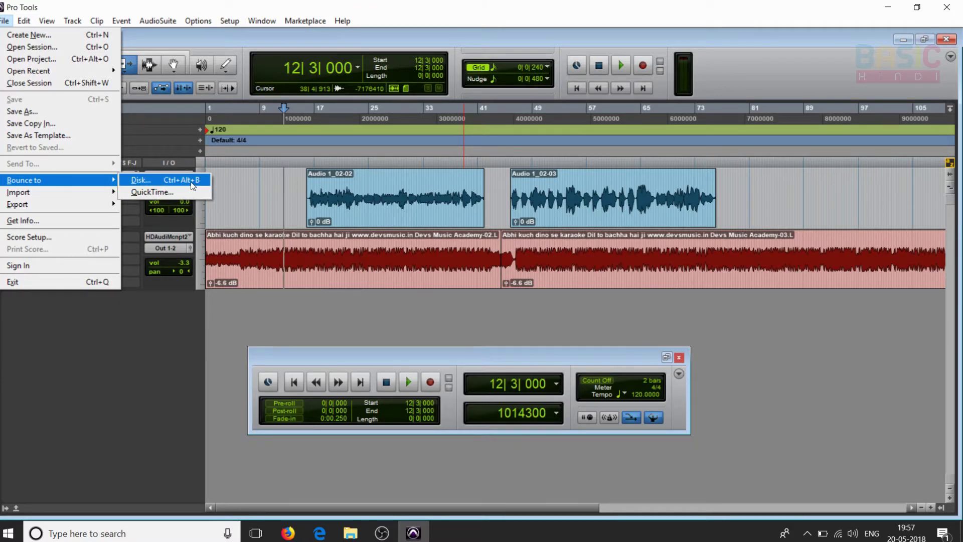
click(154, 182)
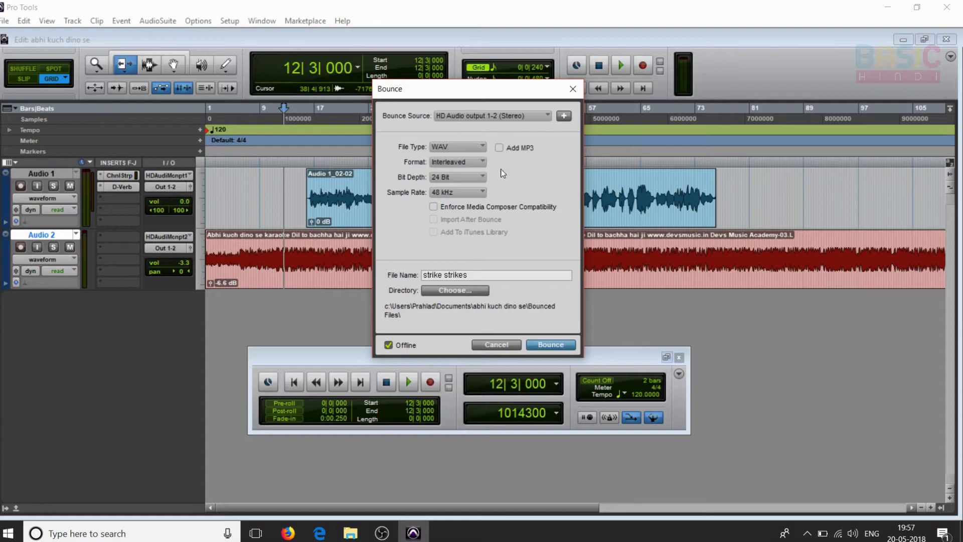
click(521, 119)
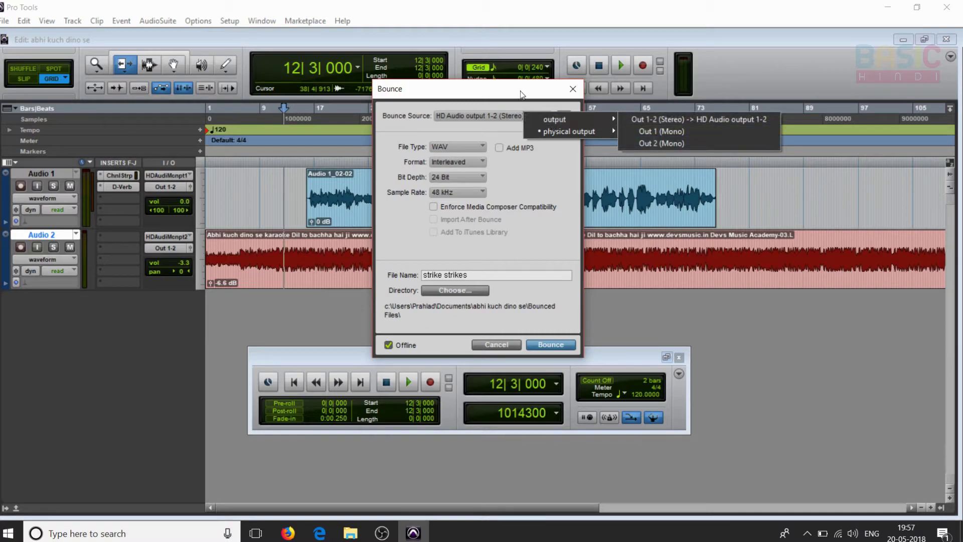
click(478, 106)
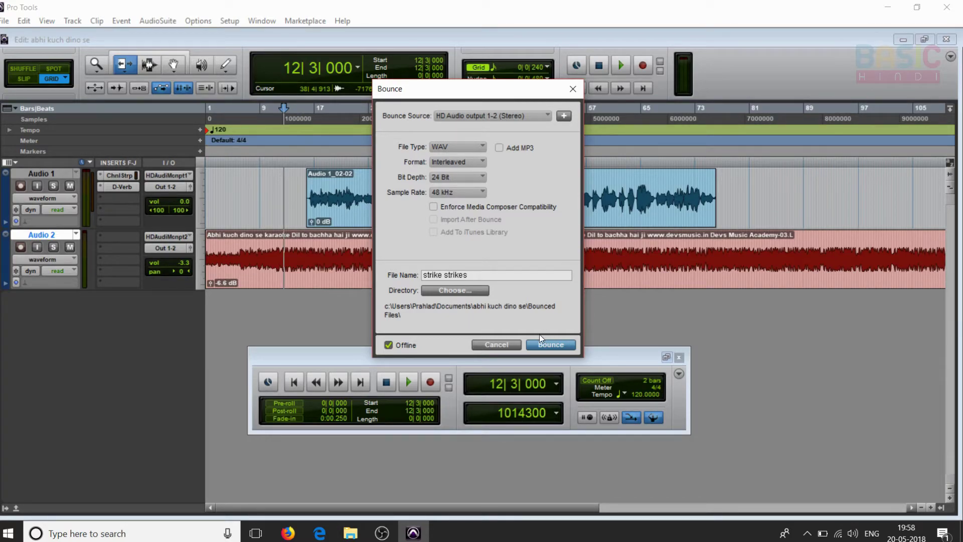
click(497, 345)
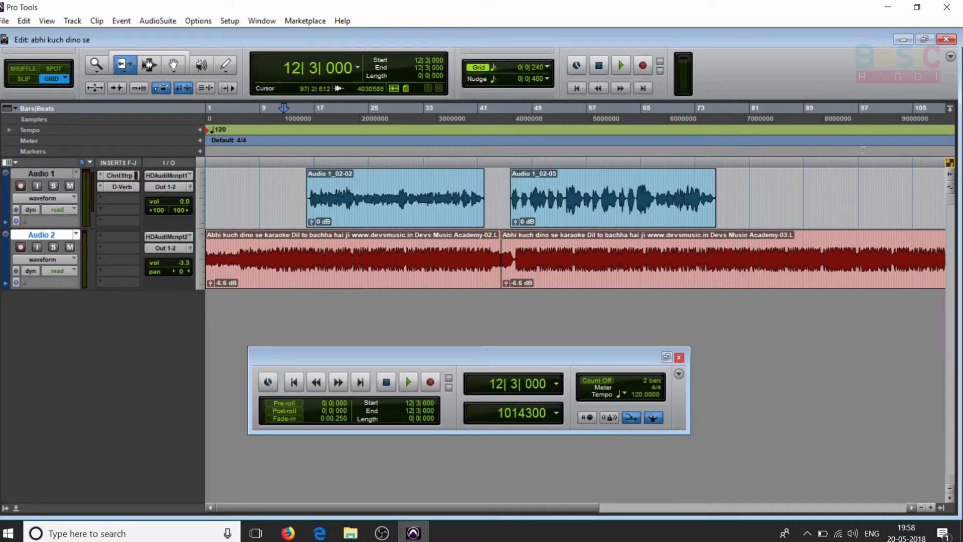
Separate the karaoke clip on Audio 2 at 76|3|480, just past the last vocal clip, and delete the part after the split.
click(720, 162)
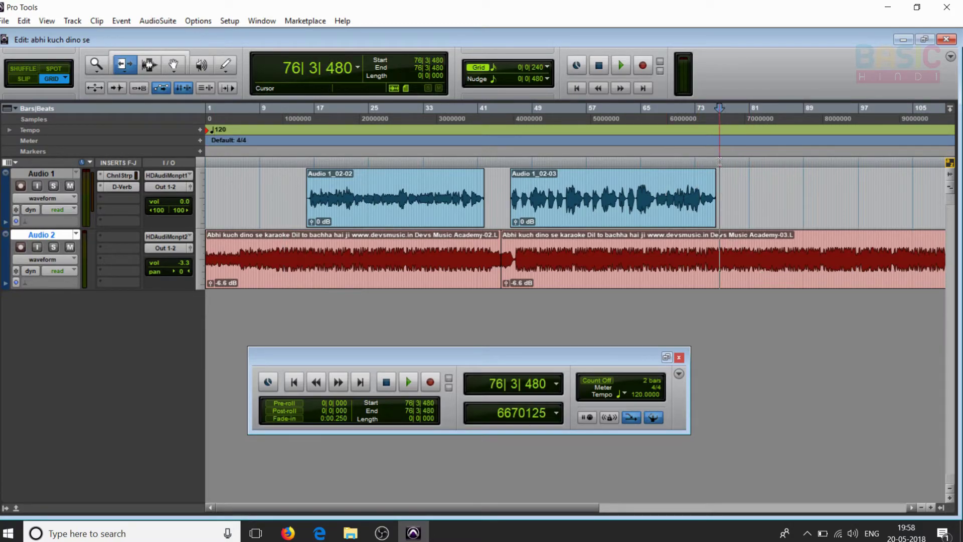
right_click(720, 248)
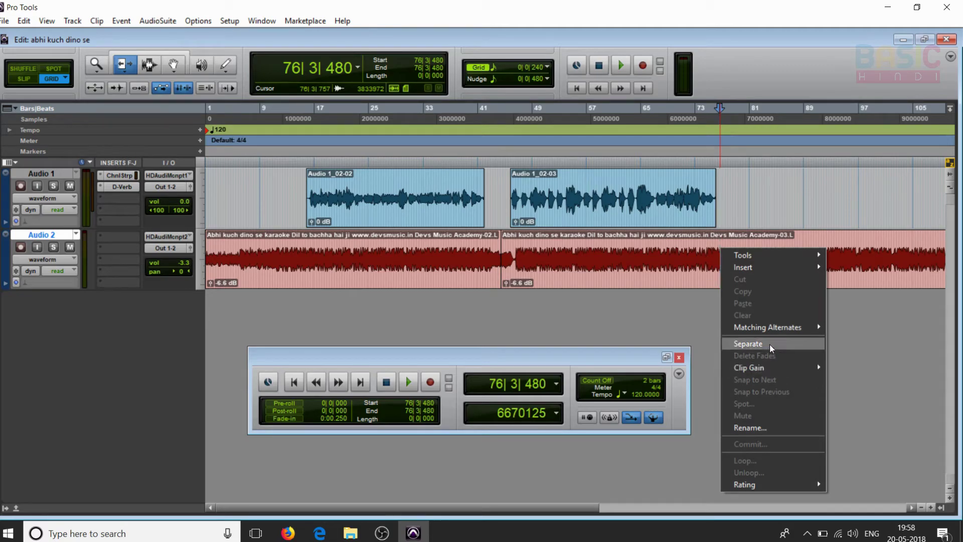
click(770, 343)
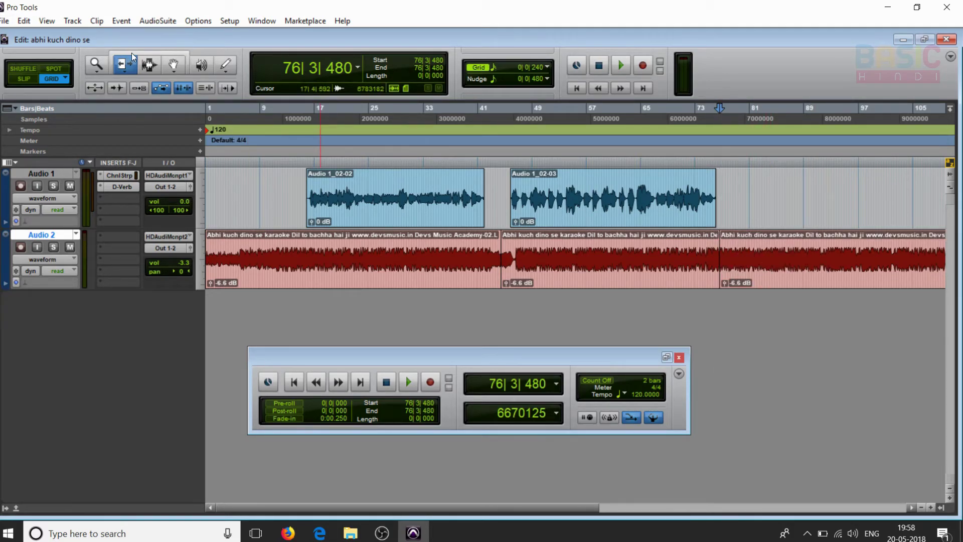
key(F8)
click(760, 263)
key(Delete)
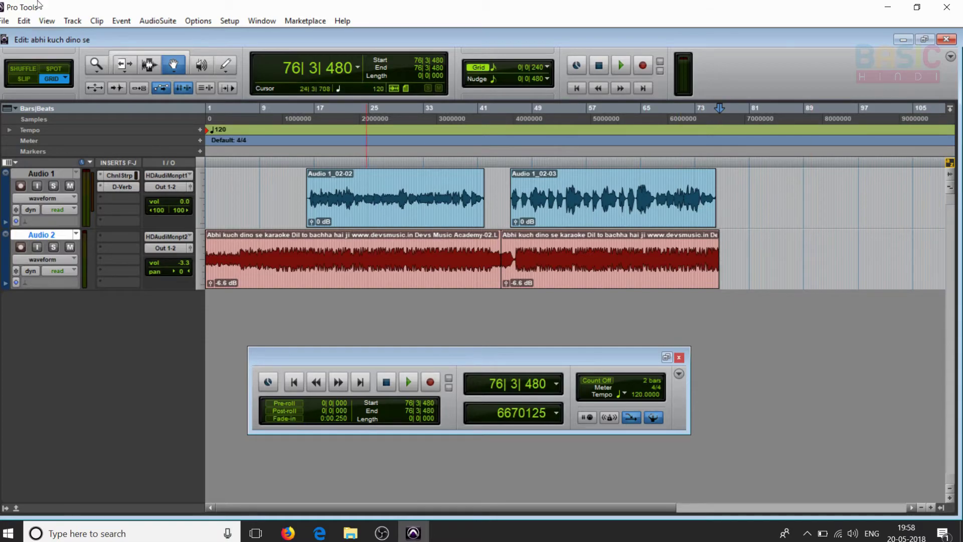
Open the Bounce to Disk settings for the session and choose MP3 as the file type.
click(4, 22)
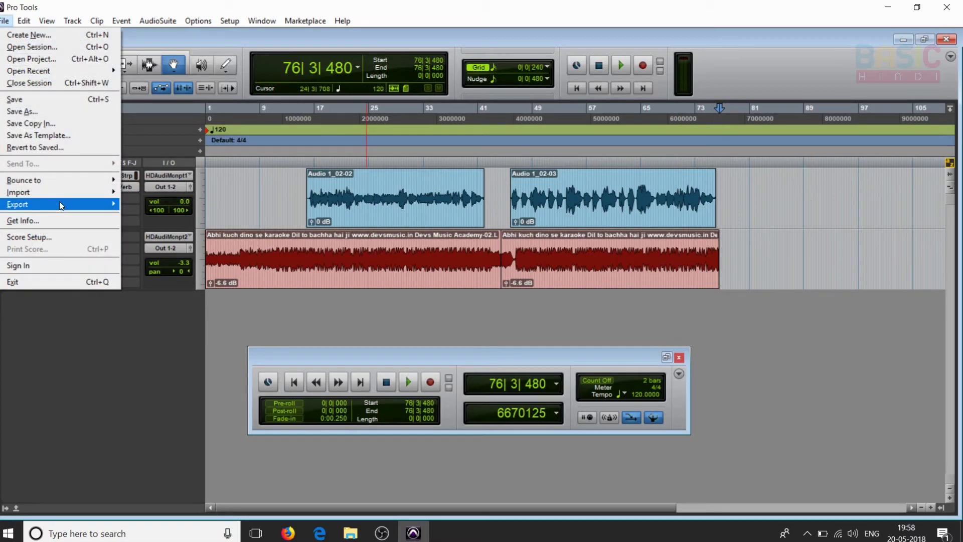
mouse_move(60, 180)
click(142, 179)
click(482, 146)
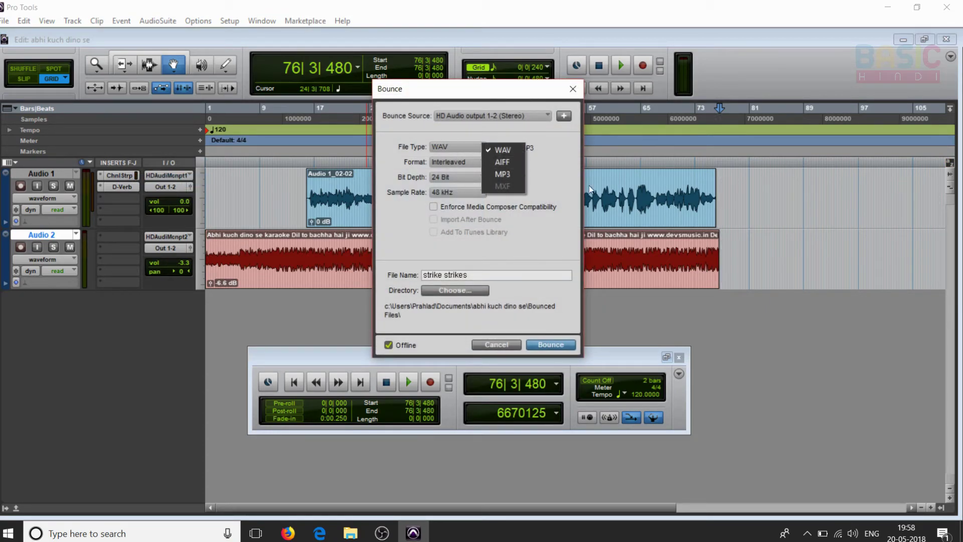
click(506, 174)
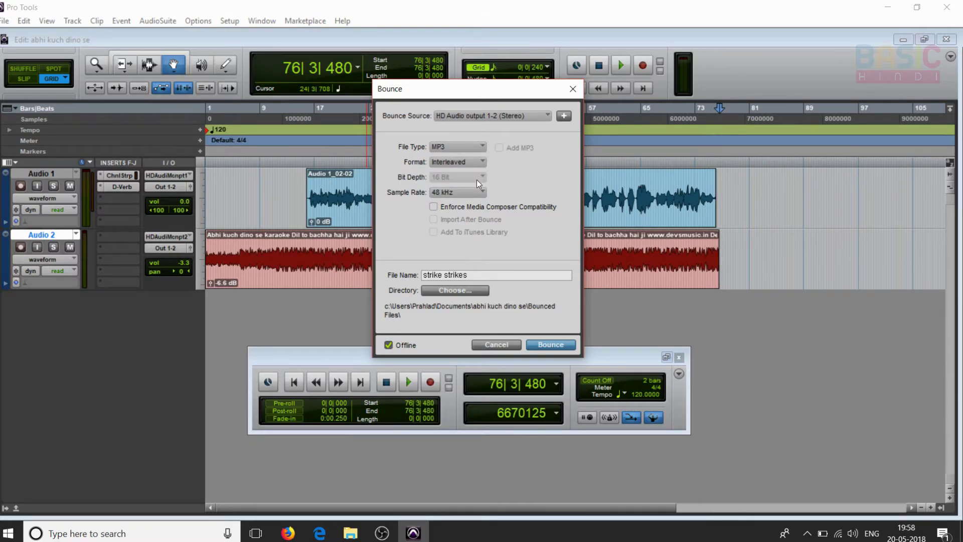
Choose the Interleaved format with a 48 kHz sample rate for the MP3 bounce.
click(473, 193)
click(529, 179)
click(447, 164)
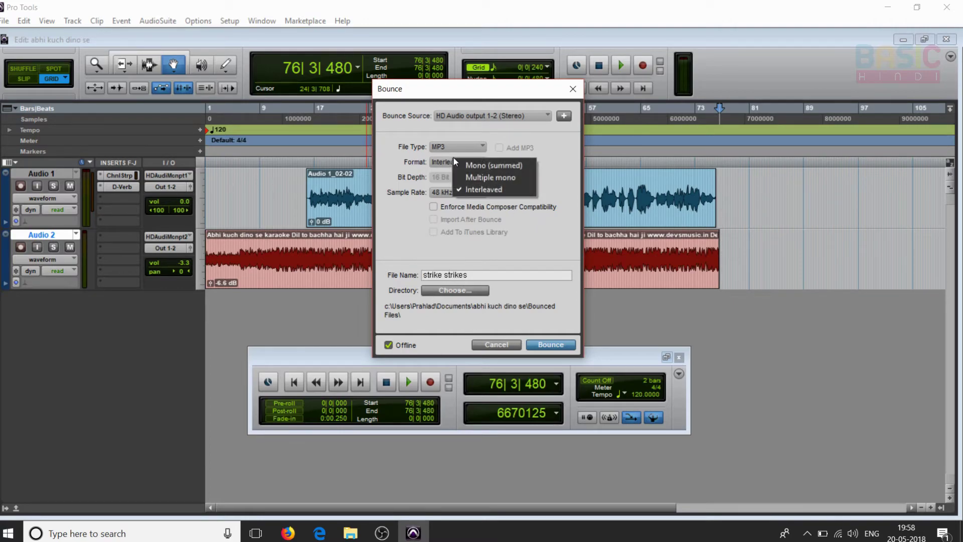
click(484, 190)
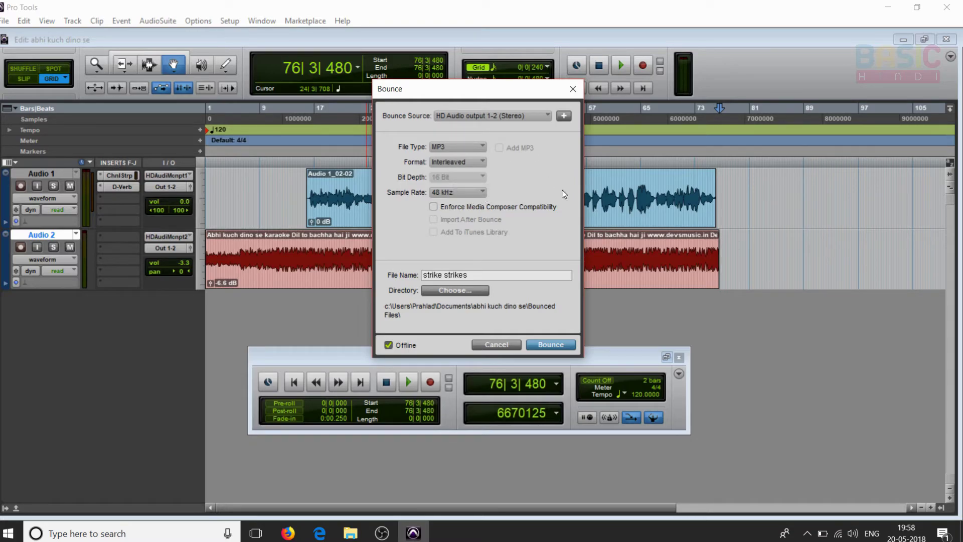
Start the offline bounce, entering "kuch dino se" as the title in the MP3 tag info.
click(556, 346)
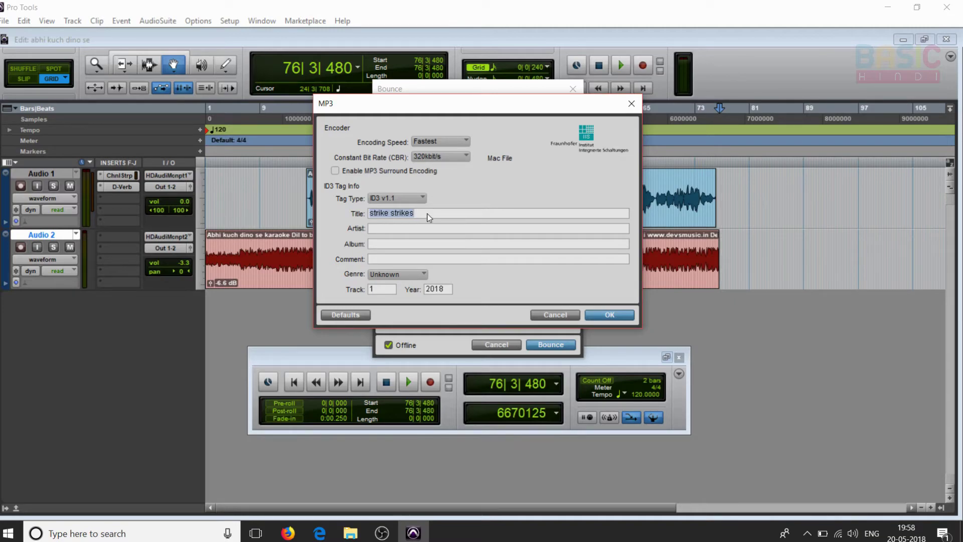
text(kuch dino se)
click(610, 315)
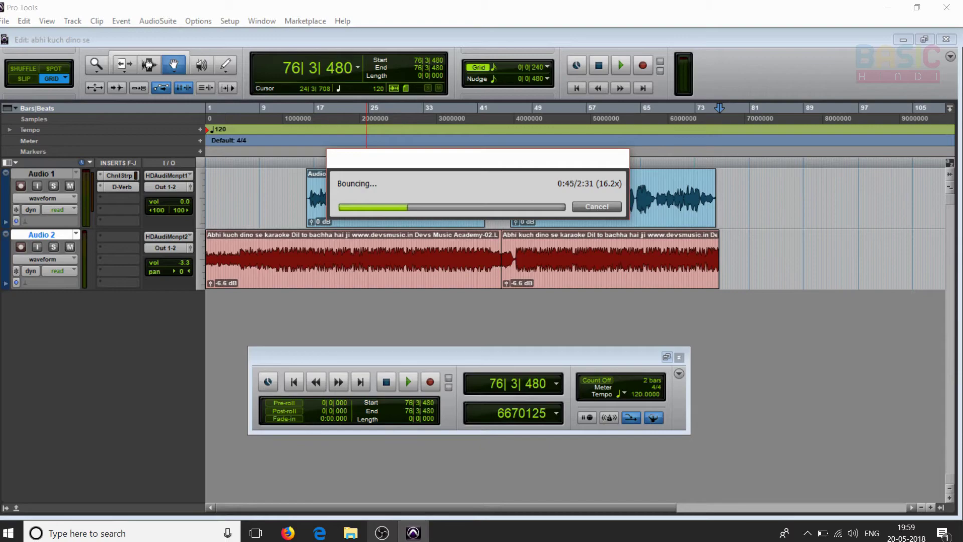
mouse_move(382, 532)
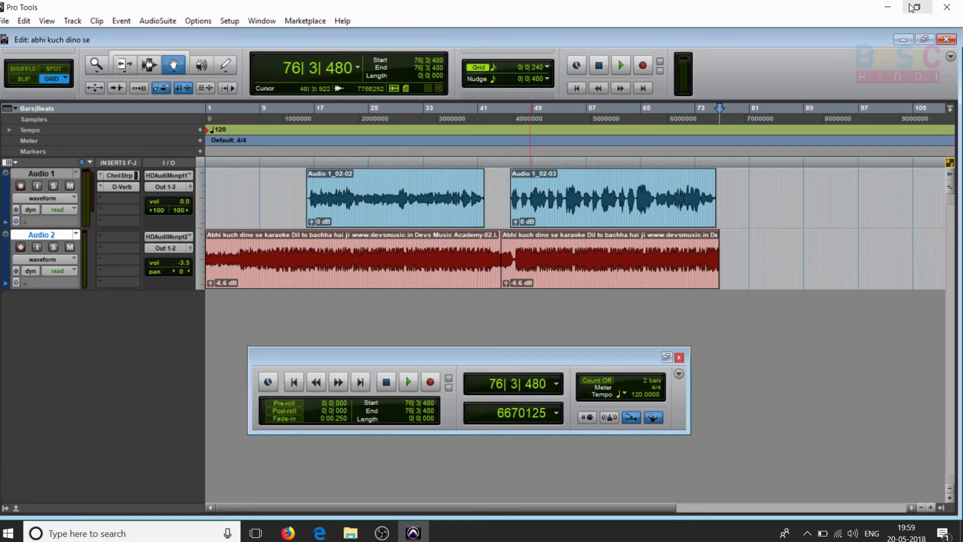
Reopen the Bounce to Disk settings to check the destination folder, and close them without bouncing.
click(6, 22)
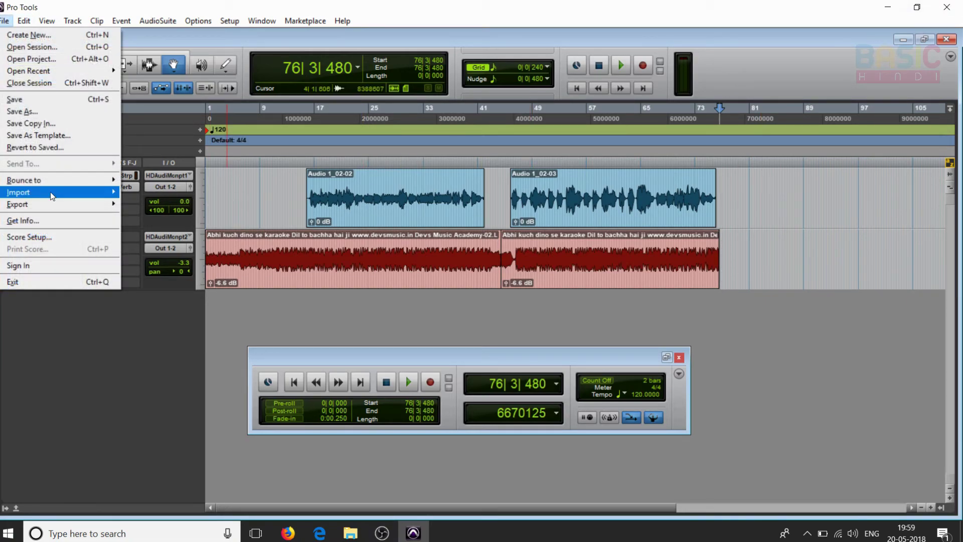
mouse_move(51, 183)
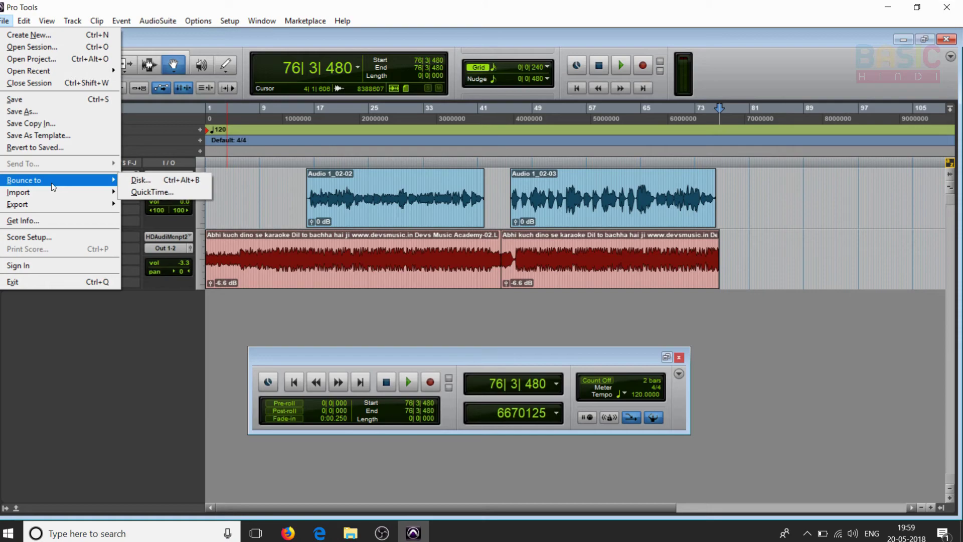
click(174, 182)
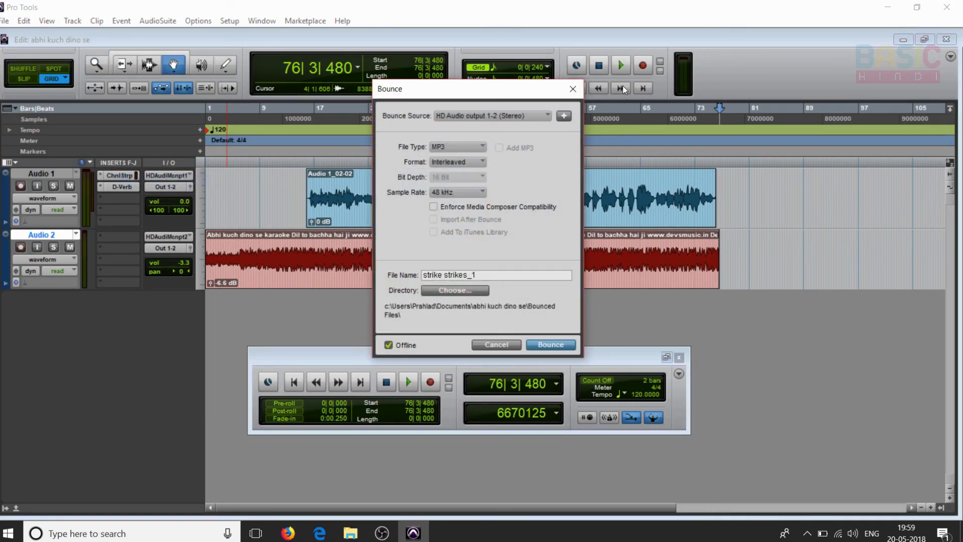
click(481, 291)
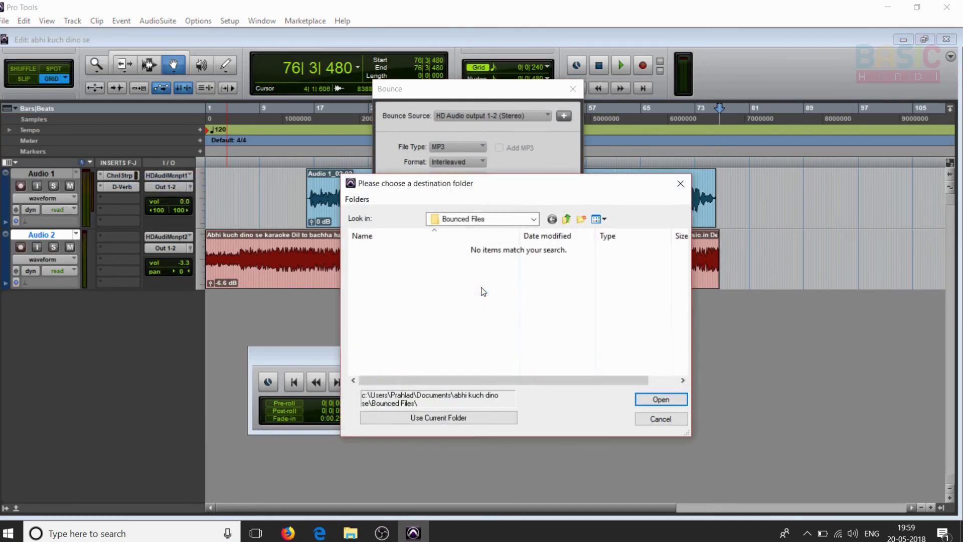
click(660, 416)
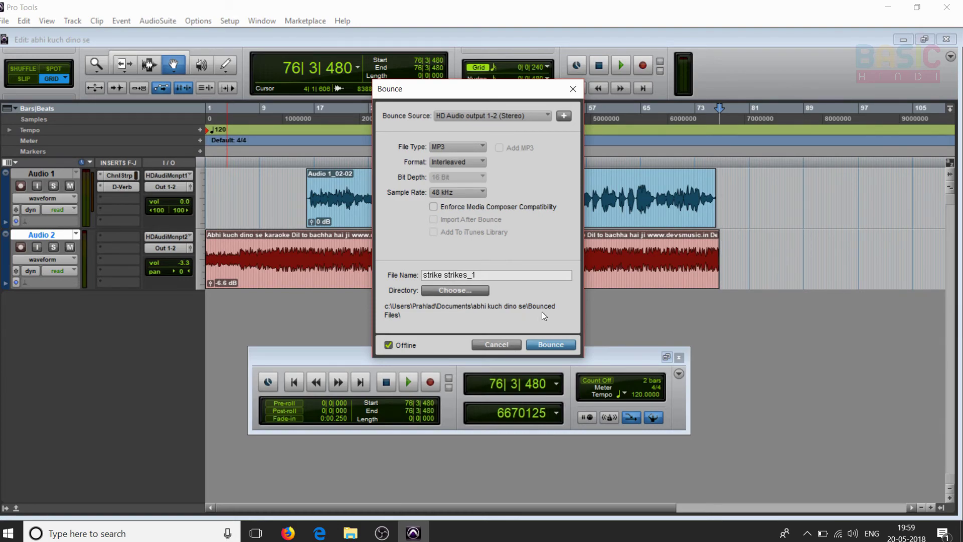
click(506, 346)
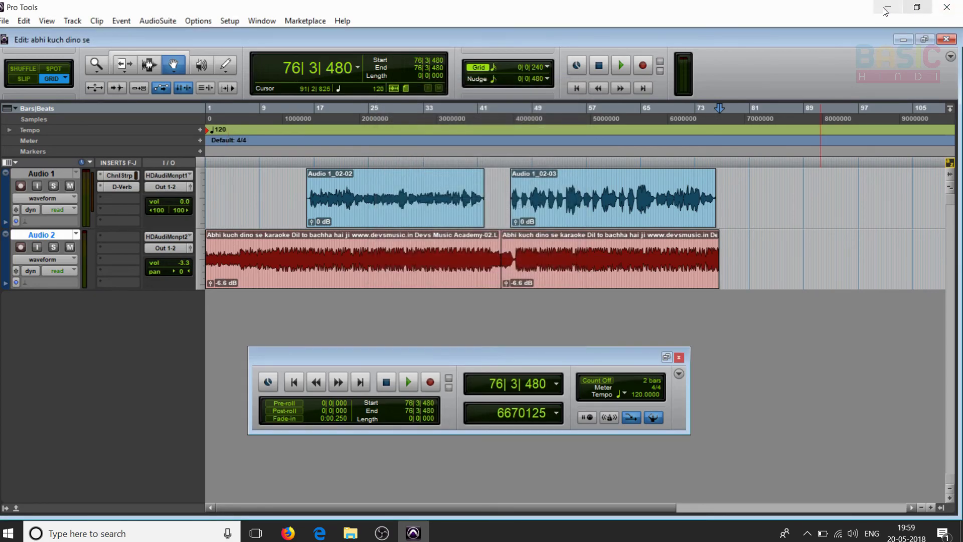
Switch to File Explorer and open the Bounced Files folder inside "abhi kuch dino se" in Documents.
click(889, 9)
double_click(220, 101)
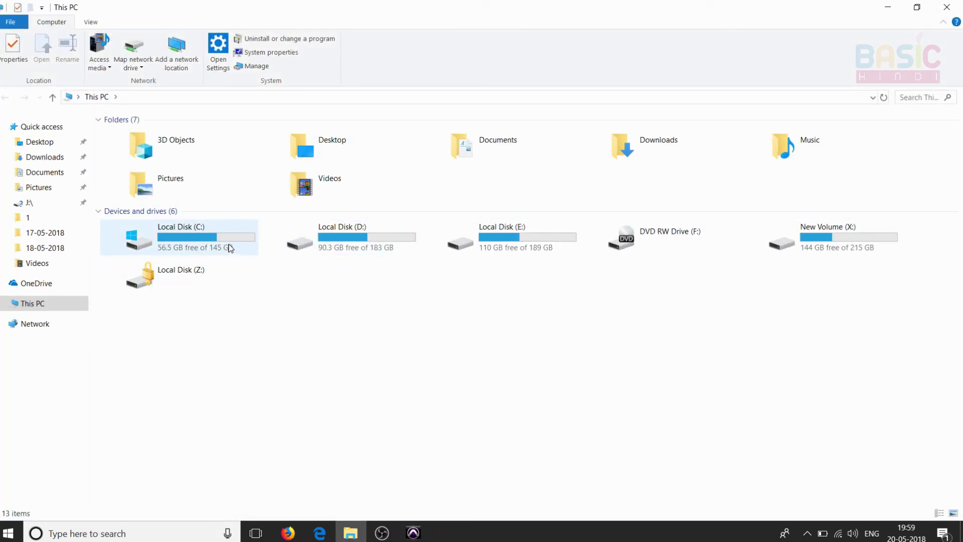
double_click(230, 248)
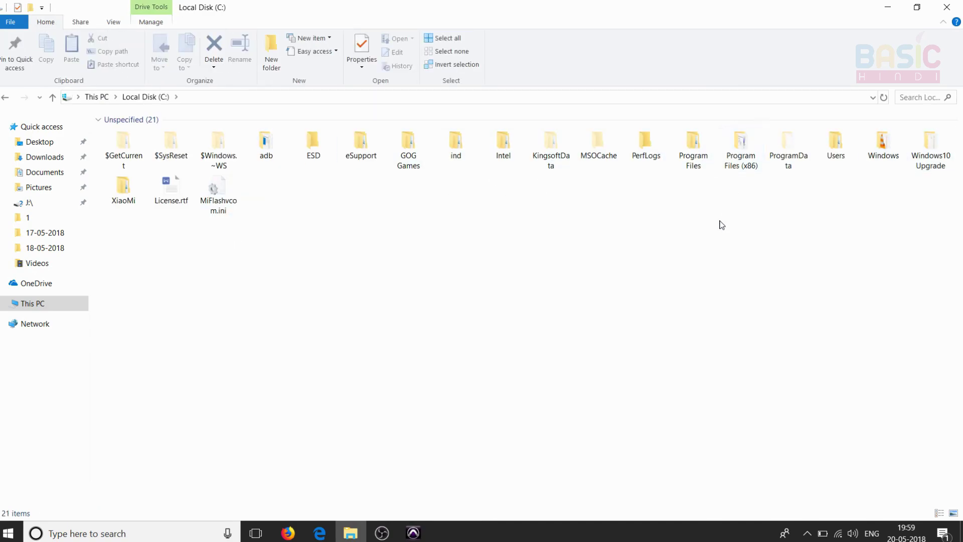
click(48, 173)
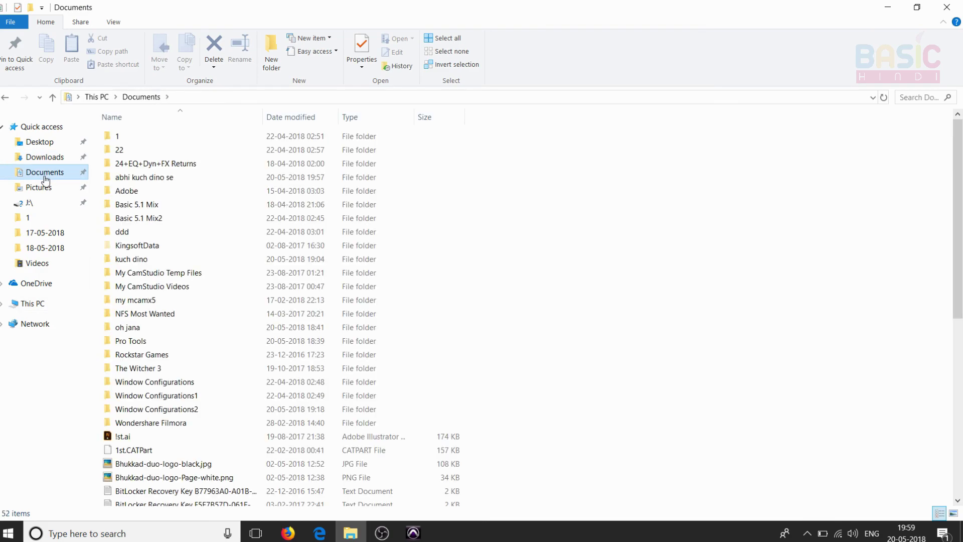
double_click(185, 178)
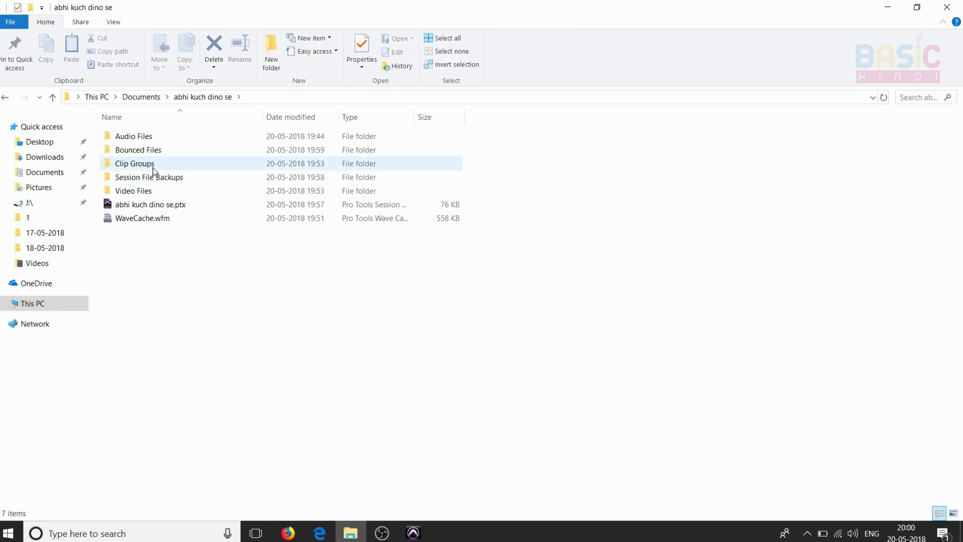
double_click(155, 151)
Play strike strikes.mp3 in VLC, skip ahead to about 0:17 and 0:37, and close the player.
double_click(150, 136)
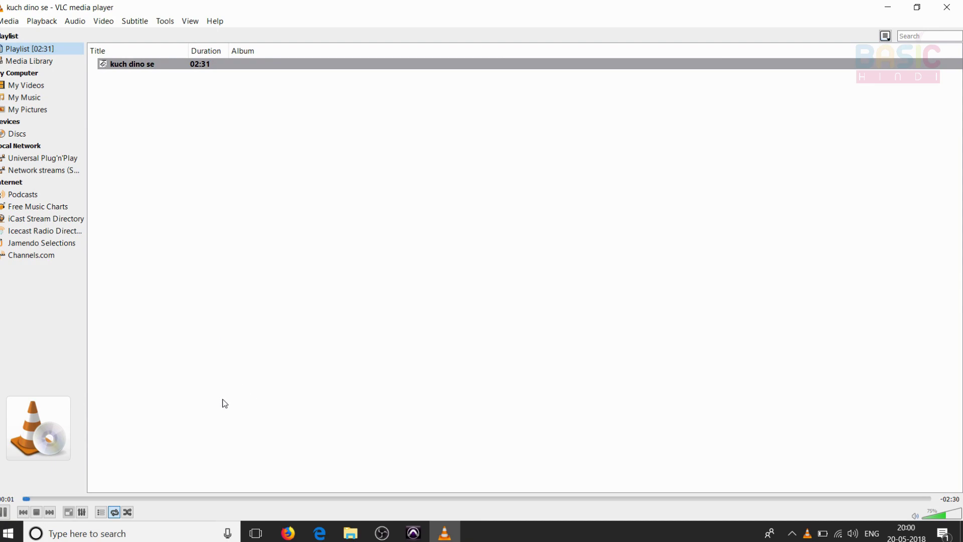
click(119, 498)
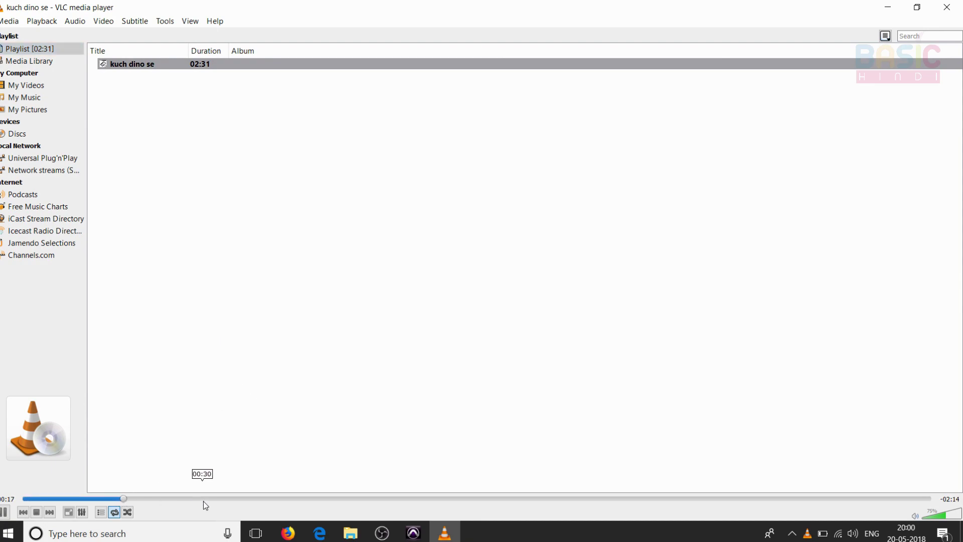
click(240, 499)
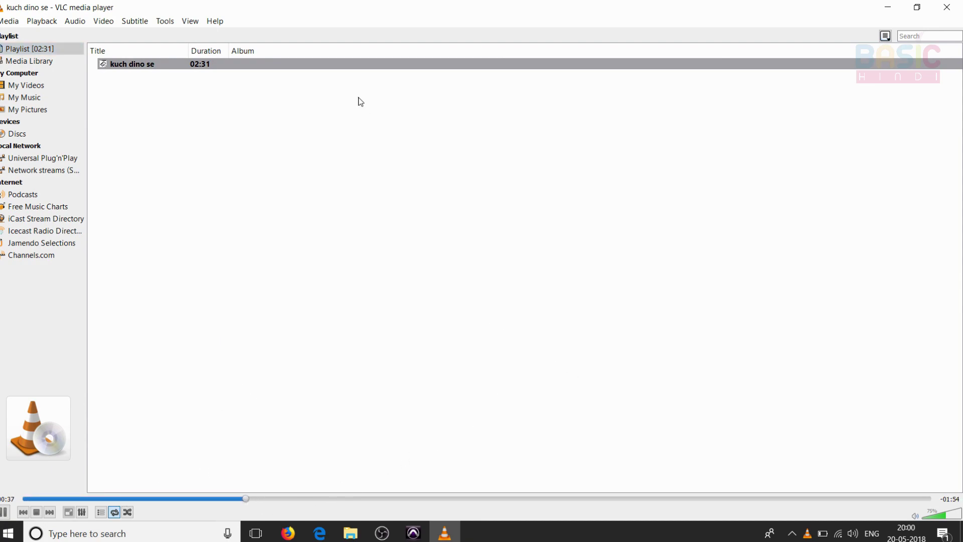
click(947, 7)
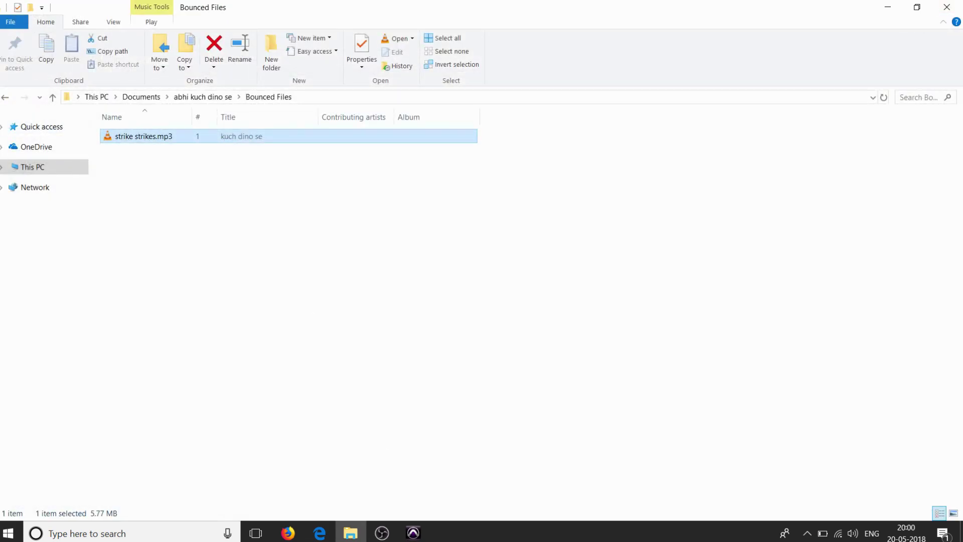
click(381, 533)
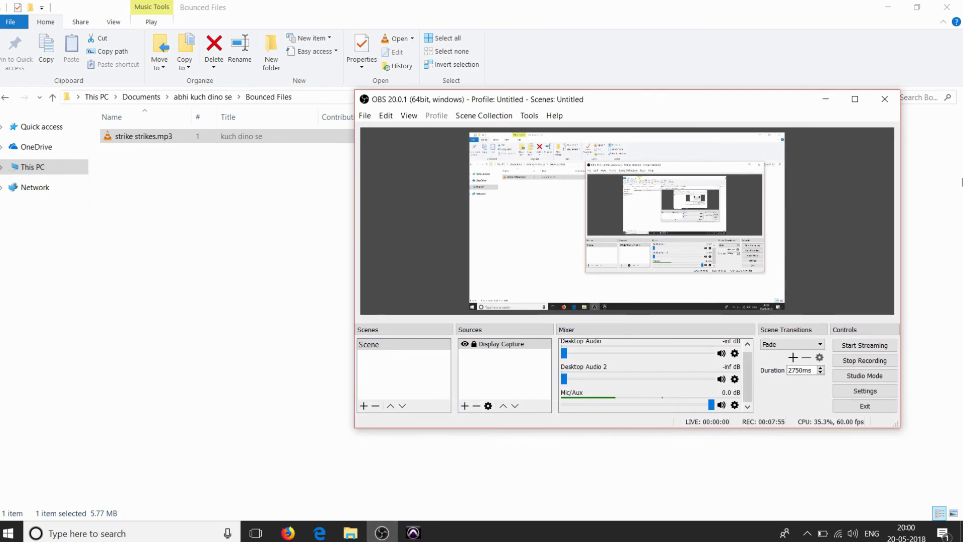